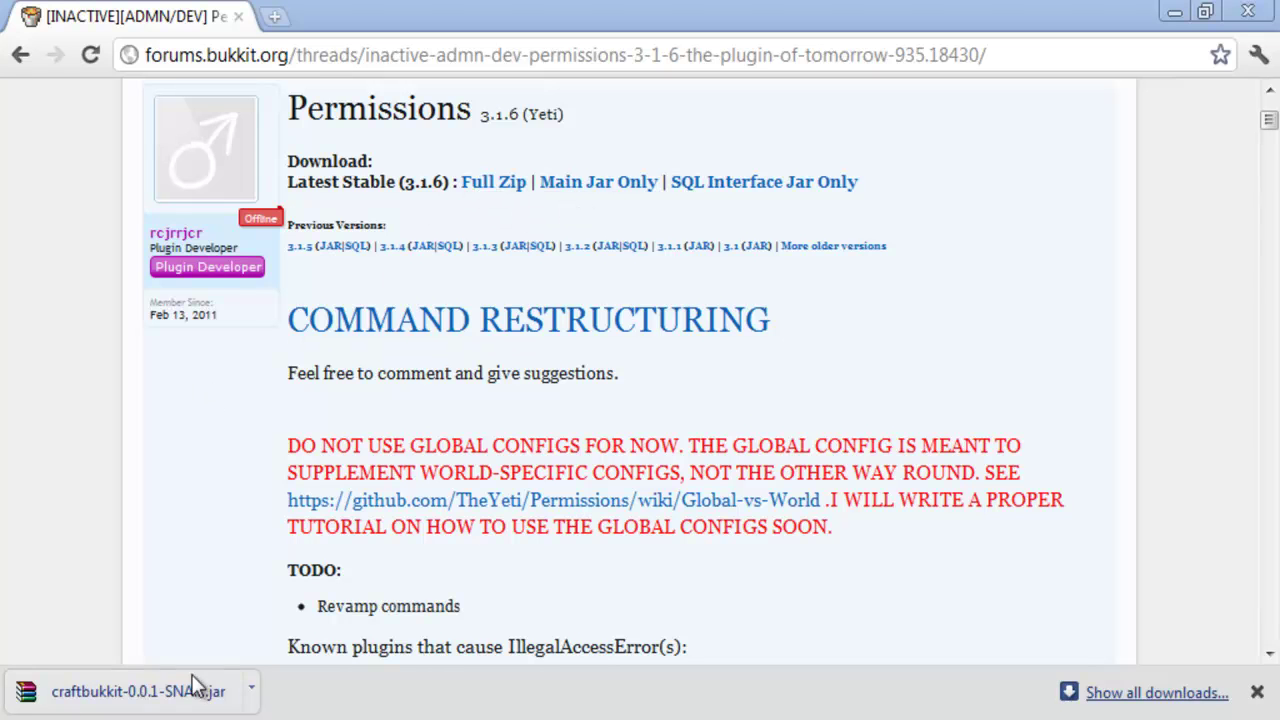
- Copy Permissions.rar from the downloaded Permissions folder into Server's plugins folder
left_click(1174, 12)
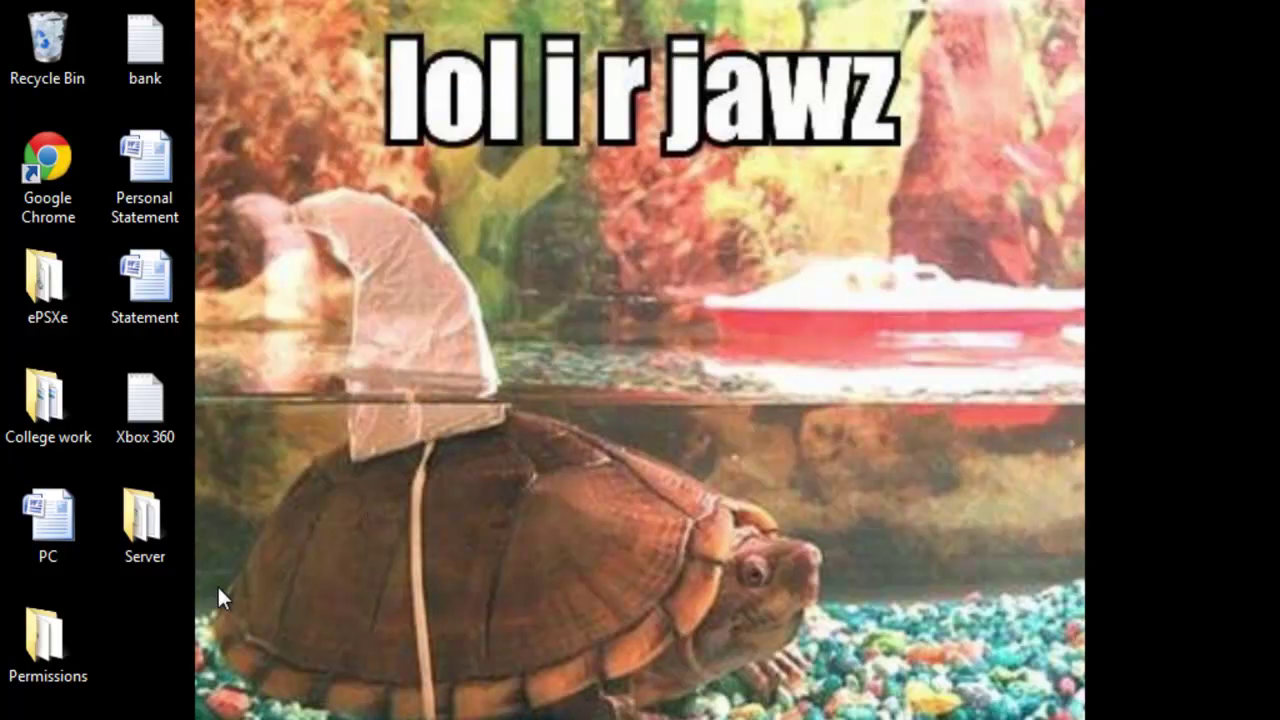
double_click(176, 515)
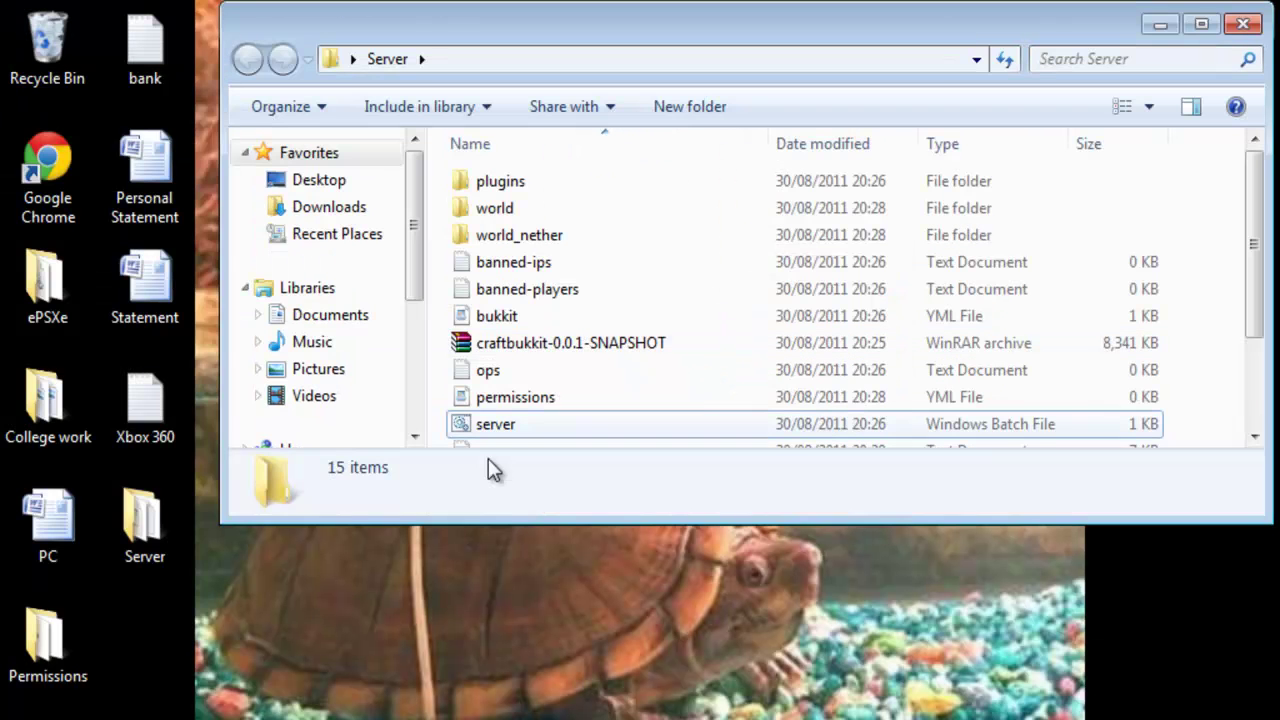
double_click(44, 630)
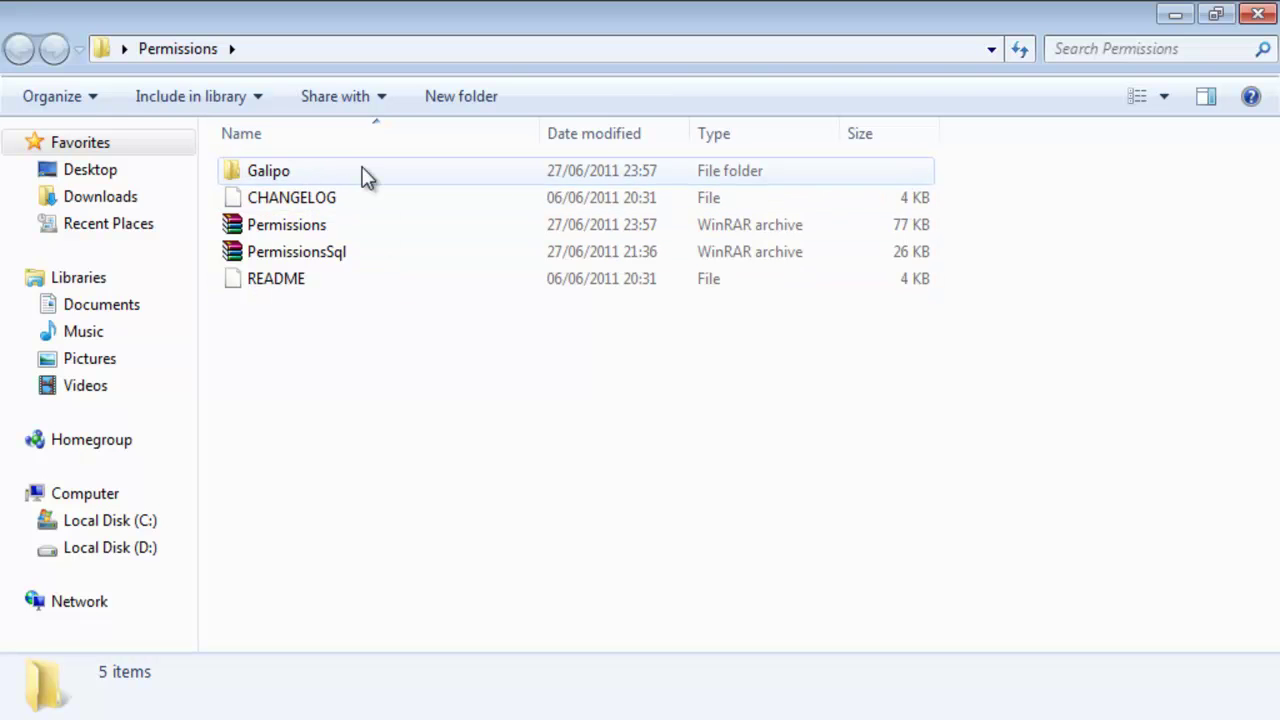
left_click(250, 236)
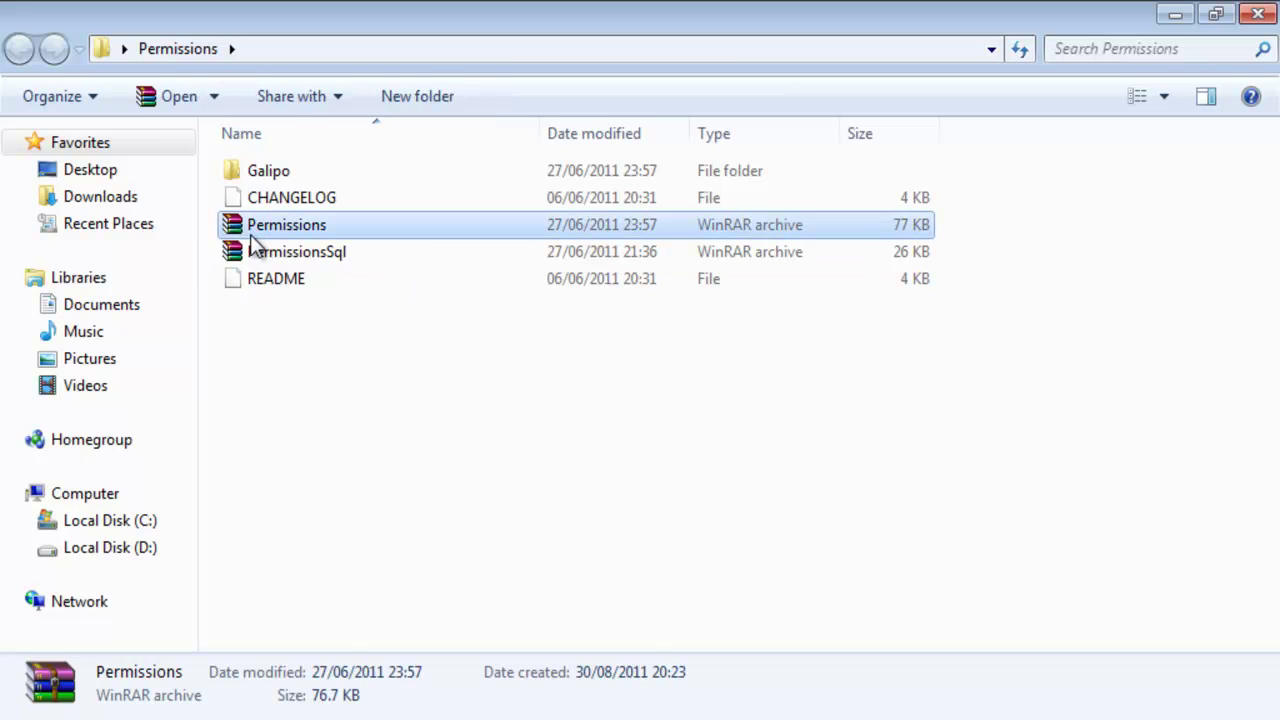
key("alt+Tab")
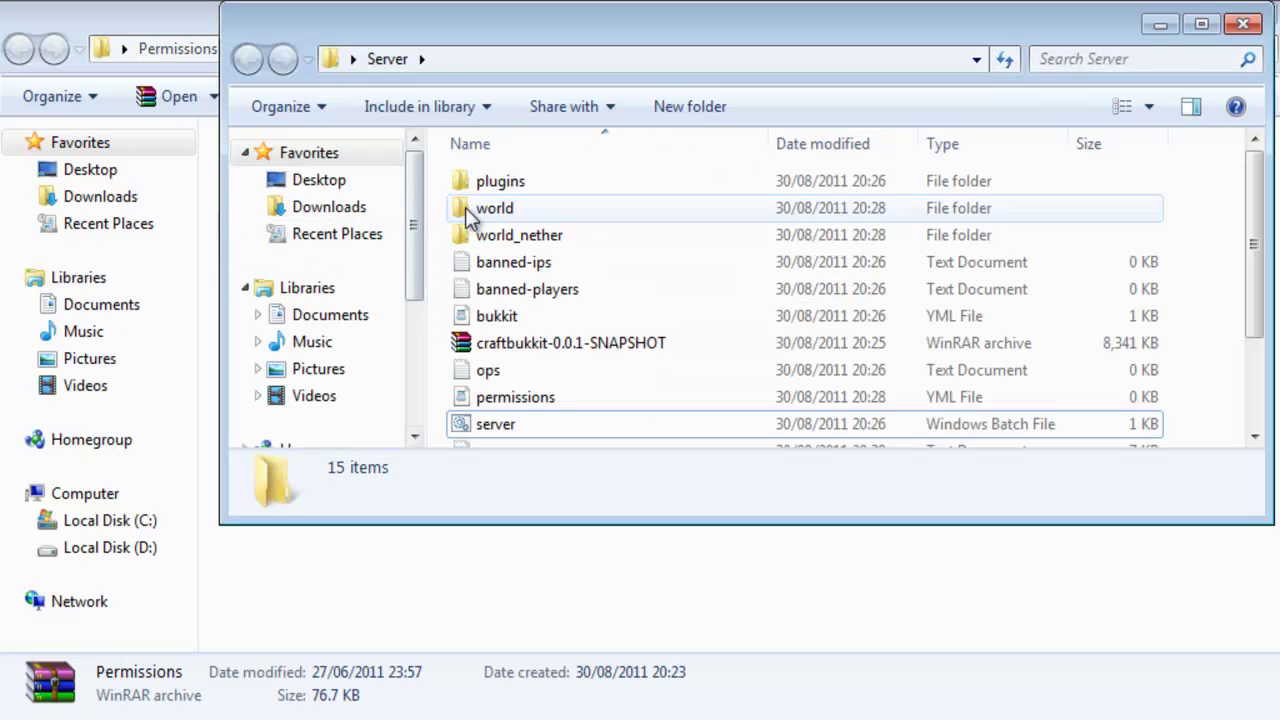
double_click(484, 190)
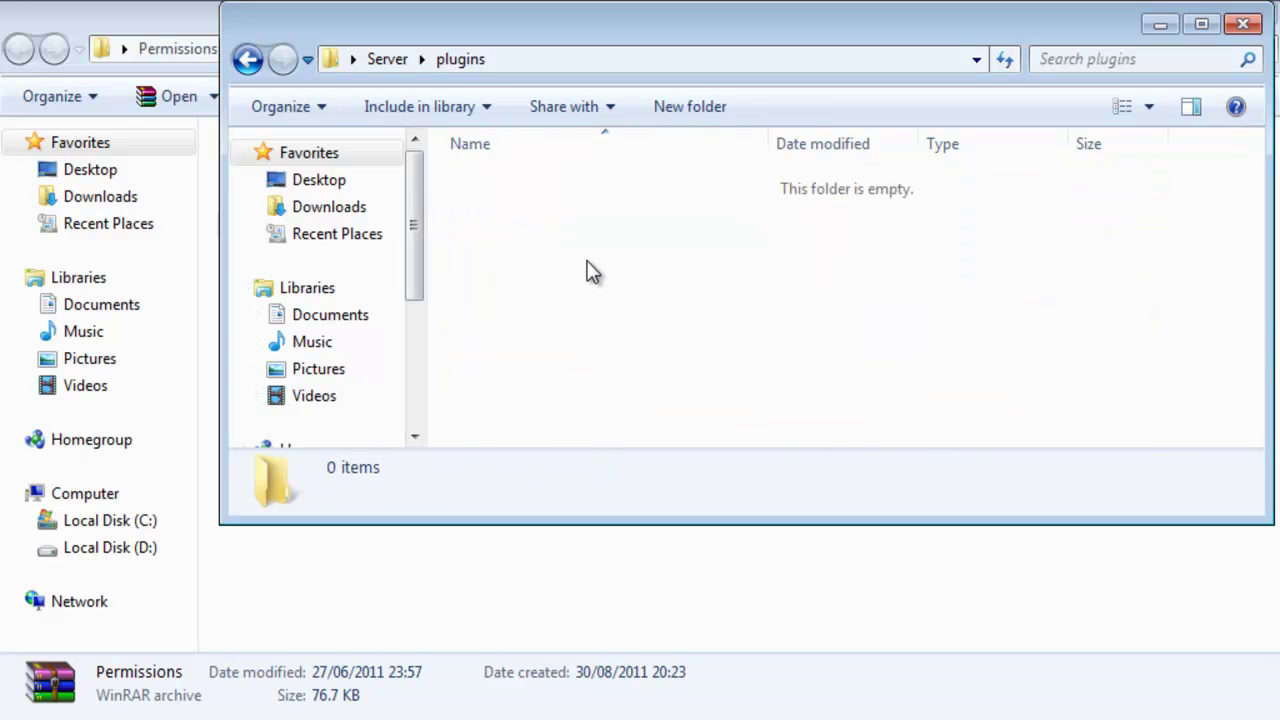
key("ctrl+v")
left_click_drag(791, 31, 580, 1)
key("BackSpace")
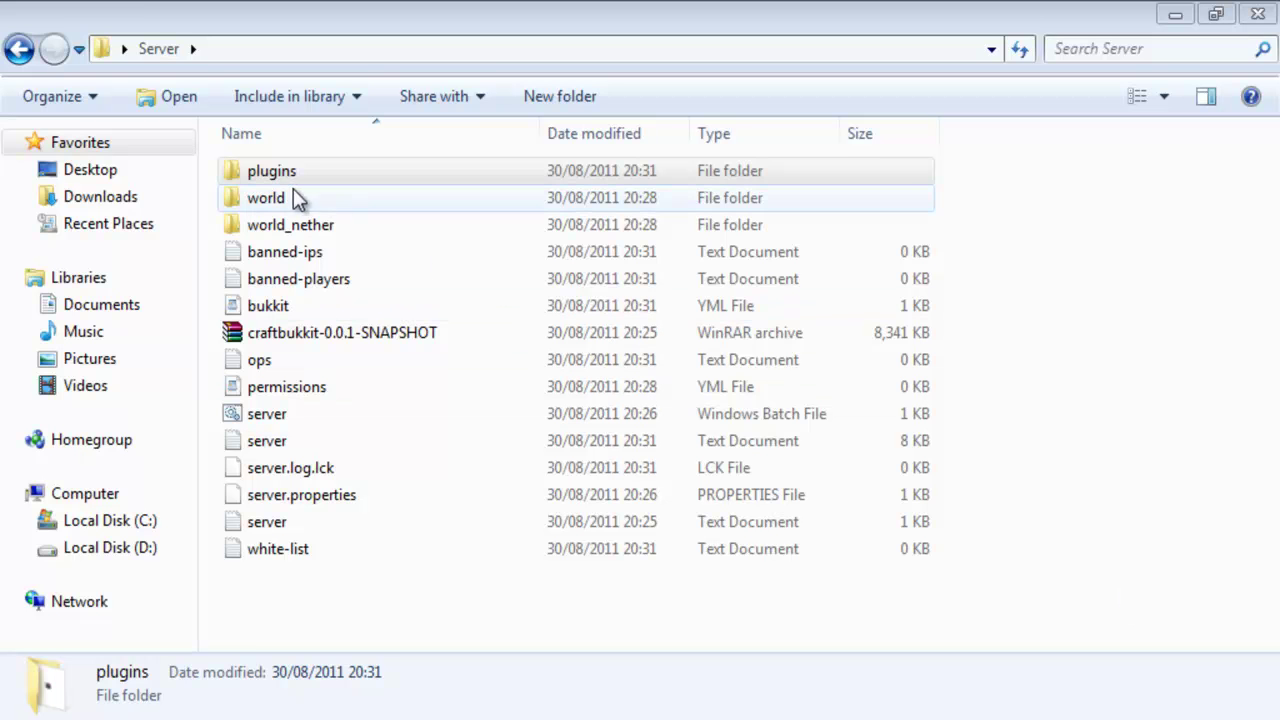
- Open groups.yml from Server > plugins > Permissions > Galipo in WordPad
left_click(294, 184)
double_click(294, 184)
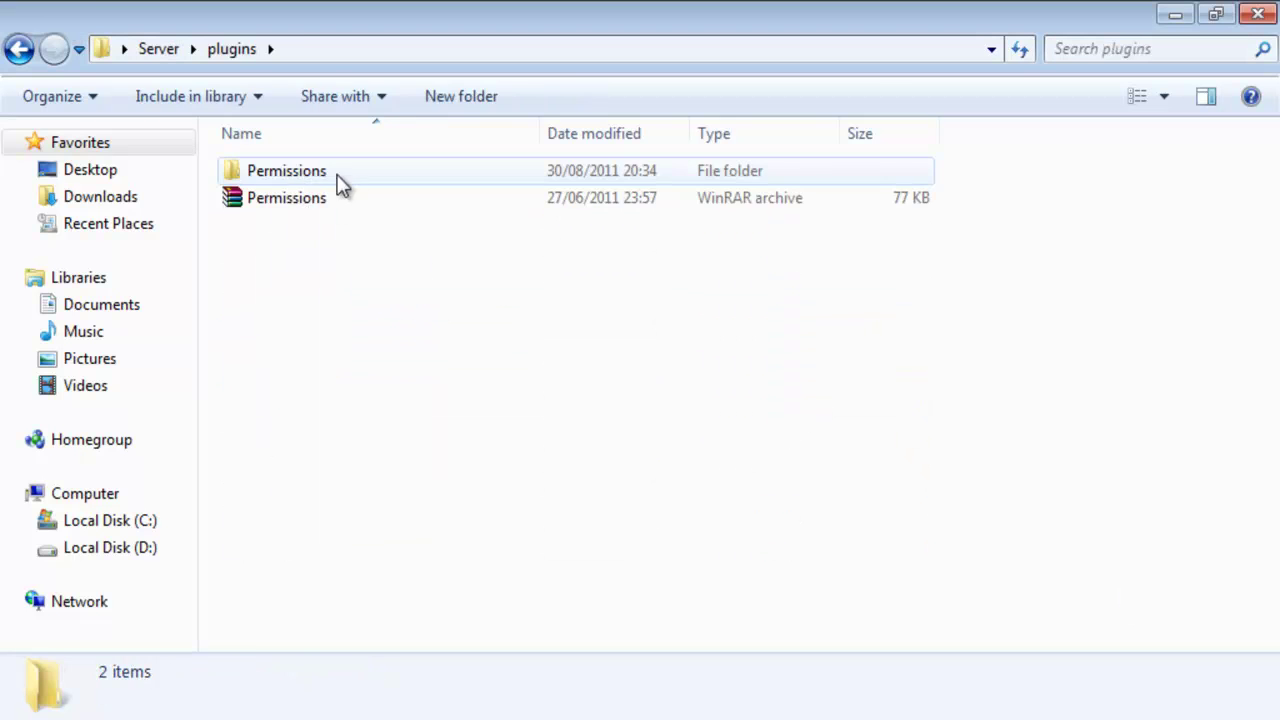
double_click(270, 175)
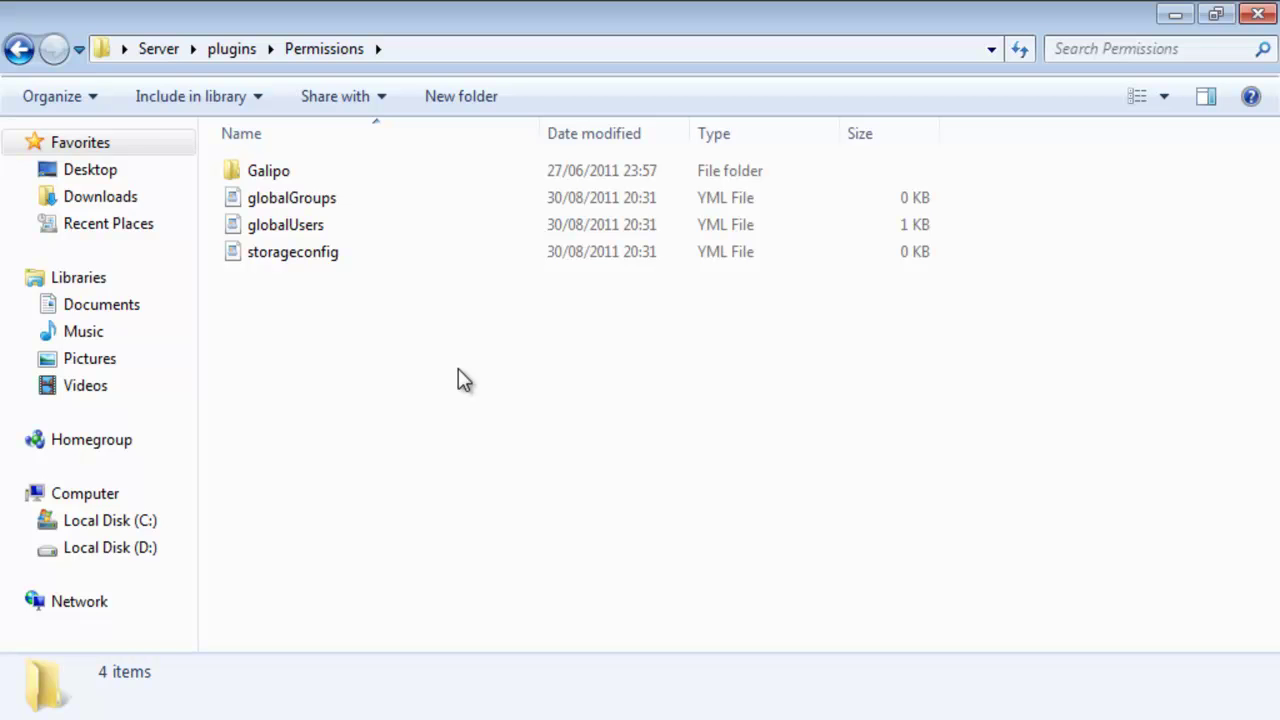
left_click(288, 170)
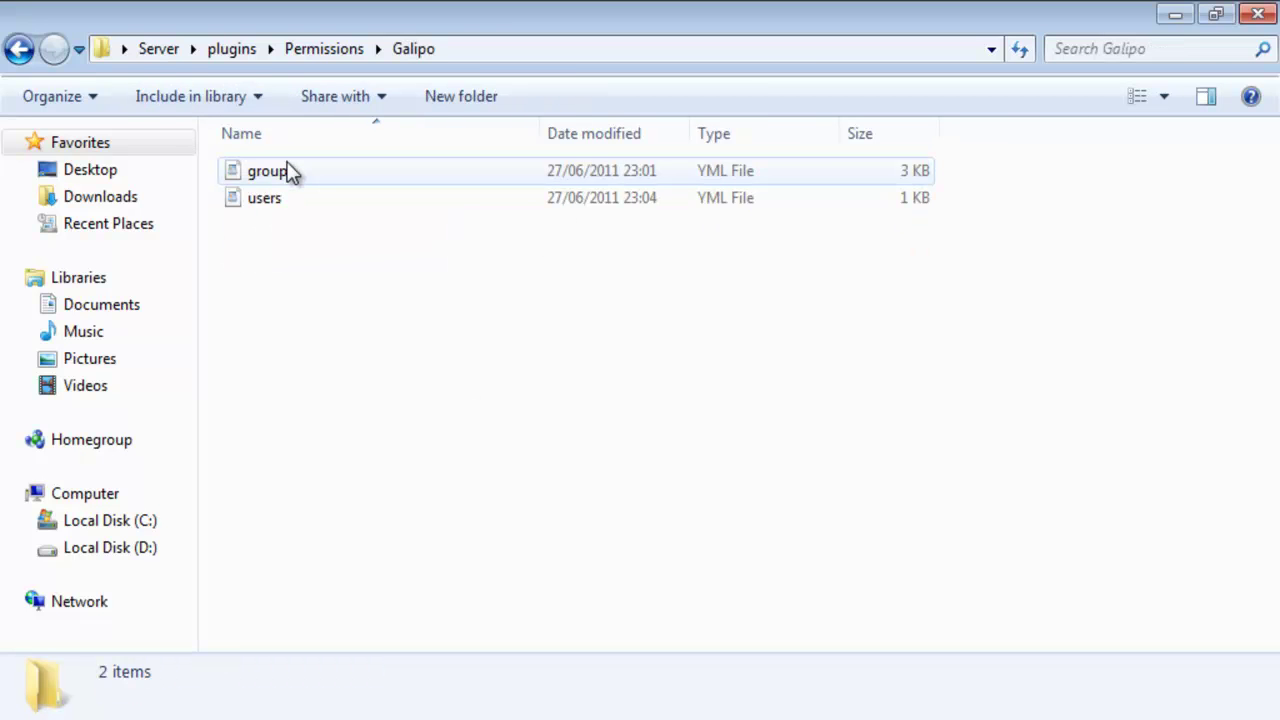
double_click(288, 171)
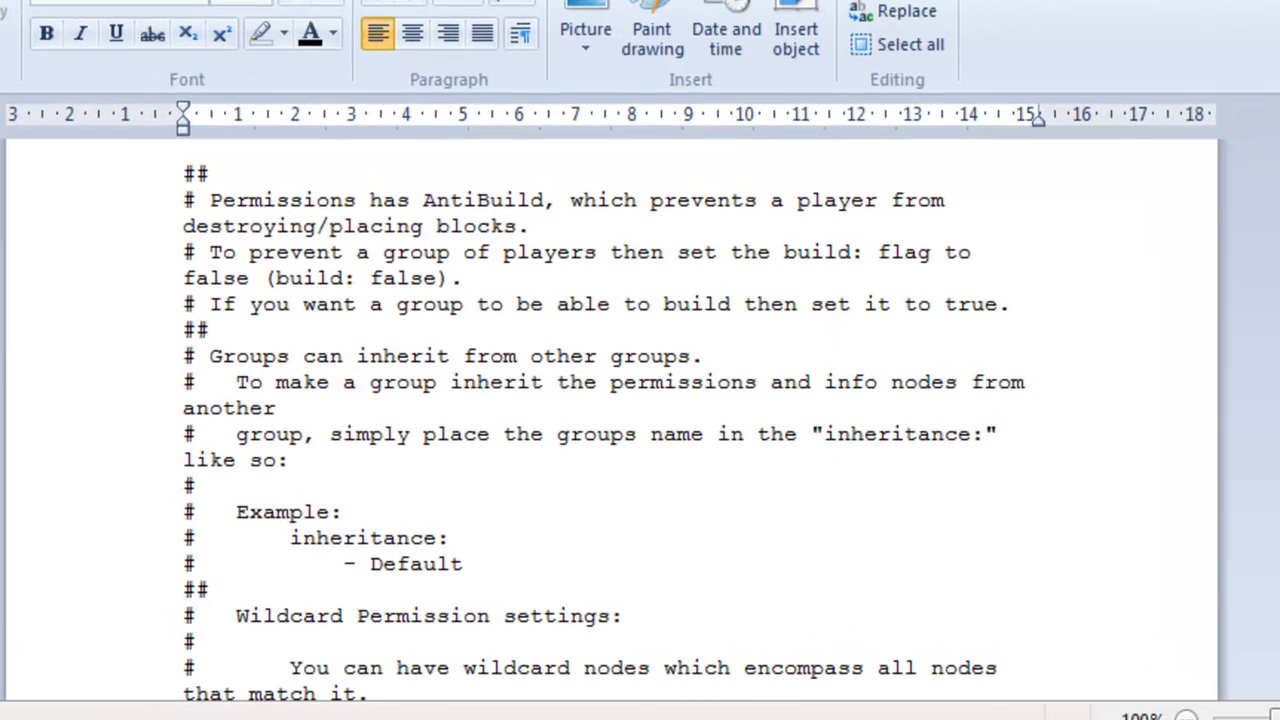
- Scroll past groups.yml's header comments to the Default and Member group definitions
scroll(604, 430, "down", 6)
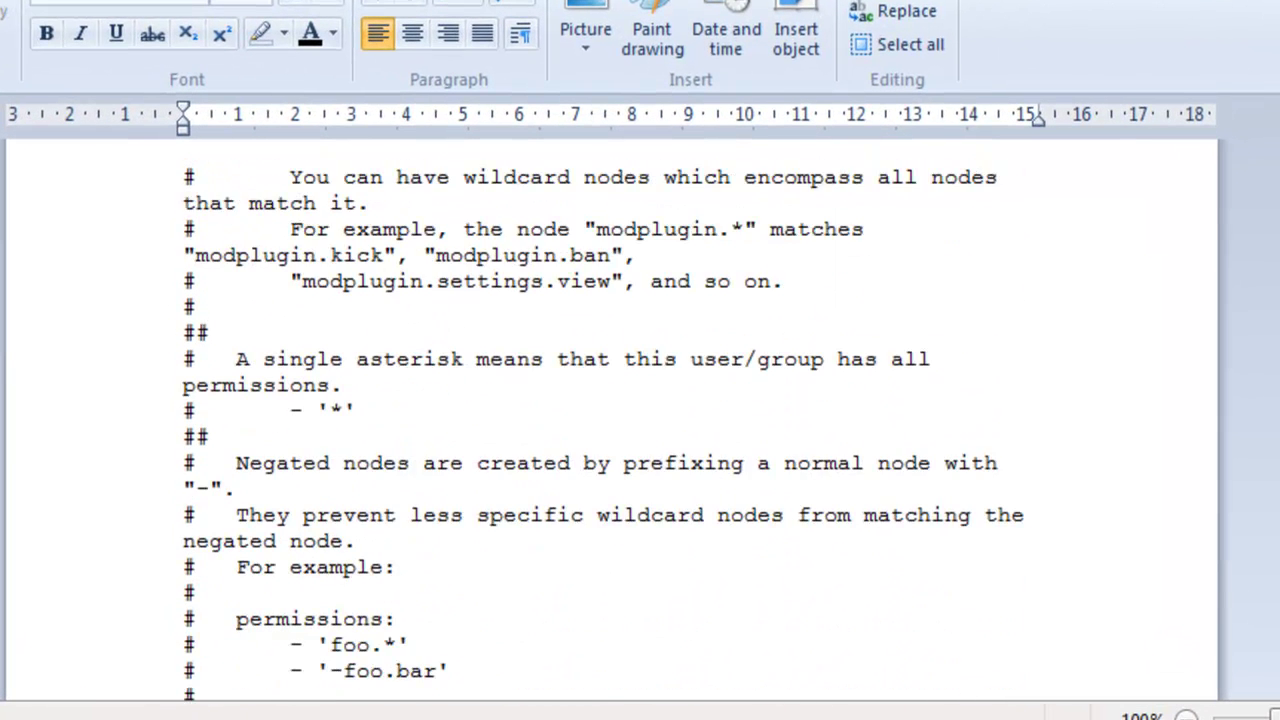
scroll(604, 430, "down", 6)
scroll(604, 430, "down", 6)
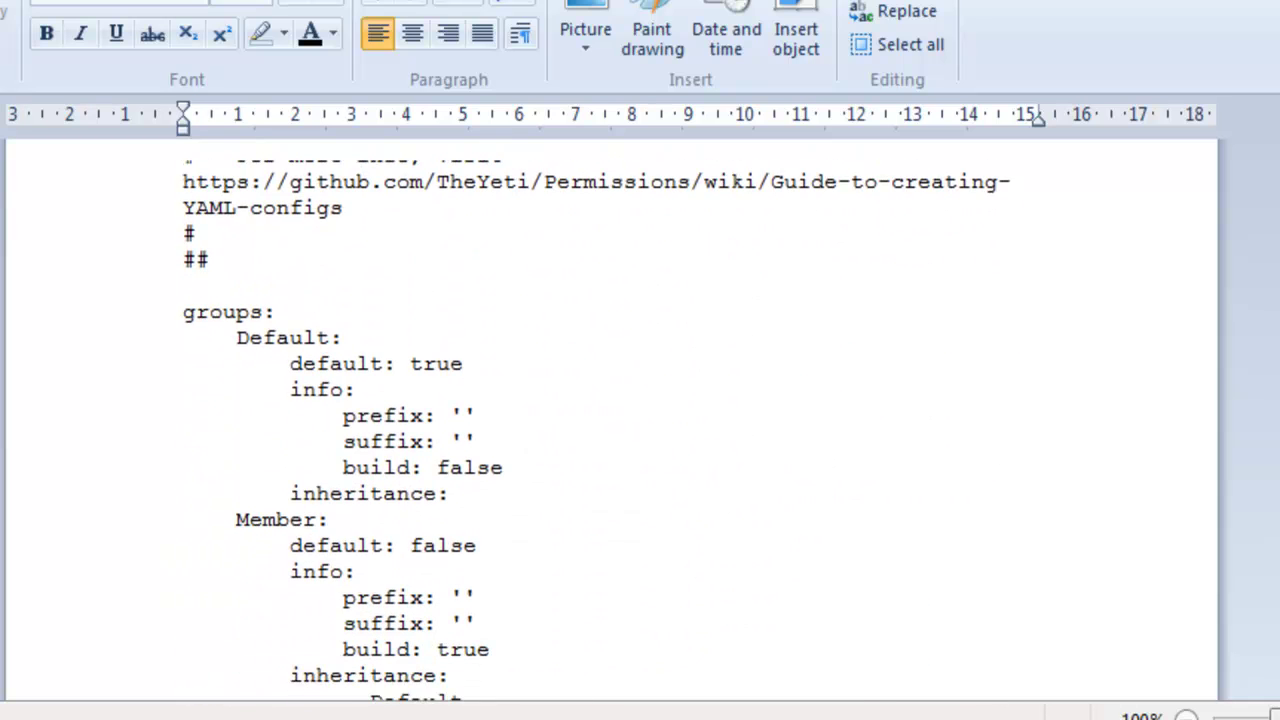
scroll(604, 430, "up", 1)
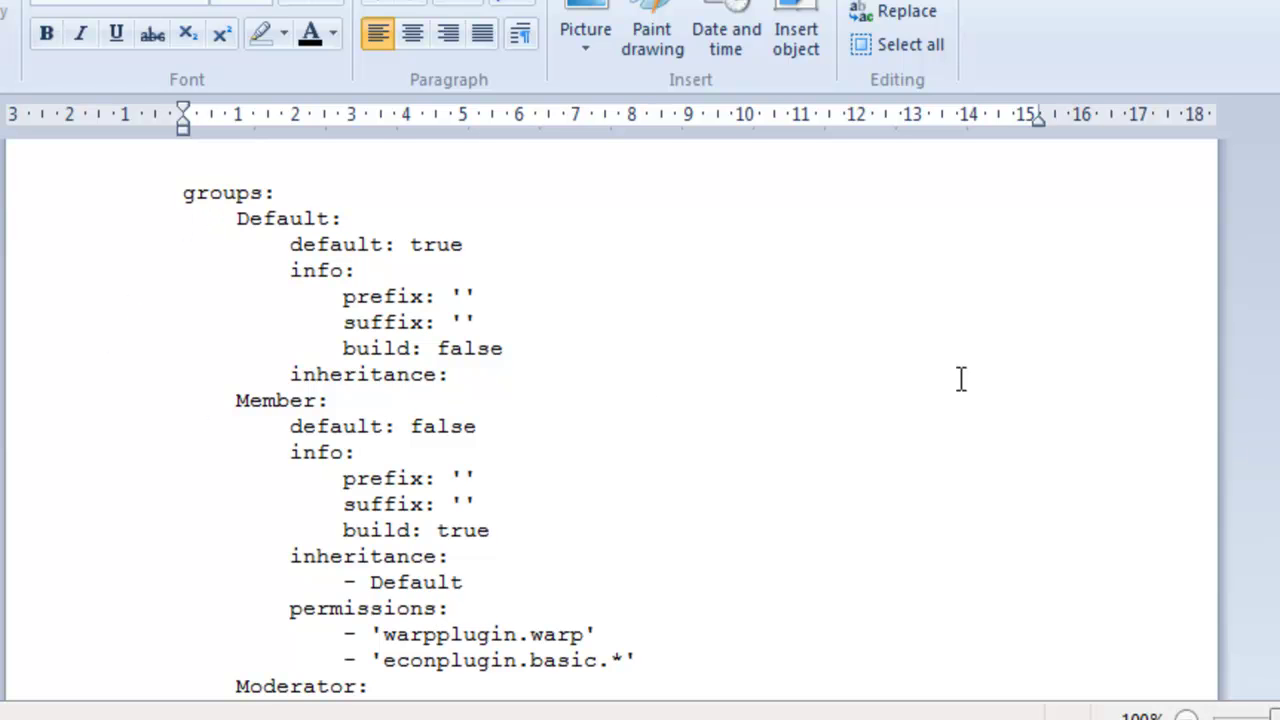
left_click(1186, 718)
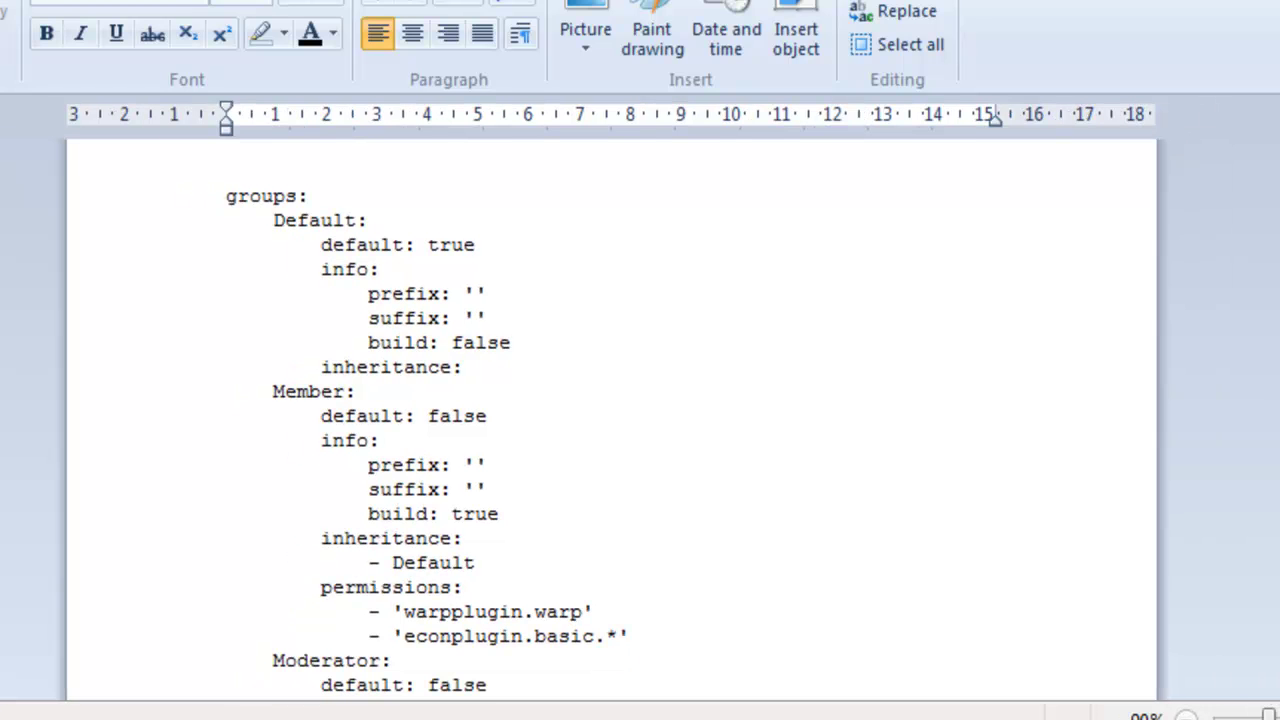
left_click(584, 388)
left_click(270, 220)
left_click(551, 300)
left_click(482, 368)
left_click(477, 294)
scroll(611, 420, "down", 1)
scroll(611, 420, "down", 2)
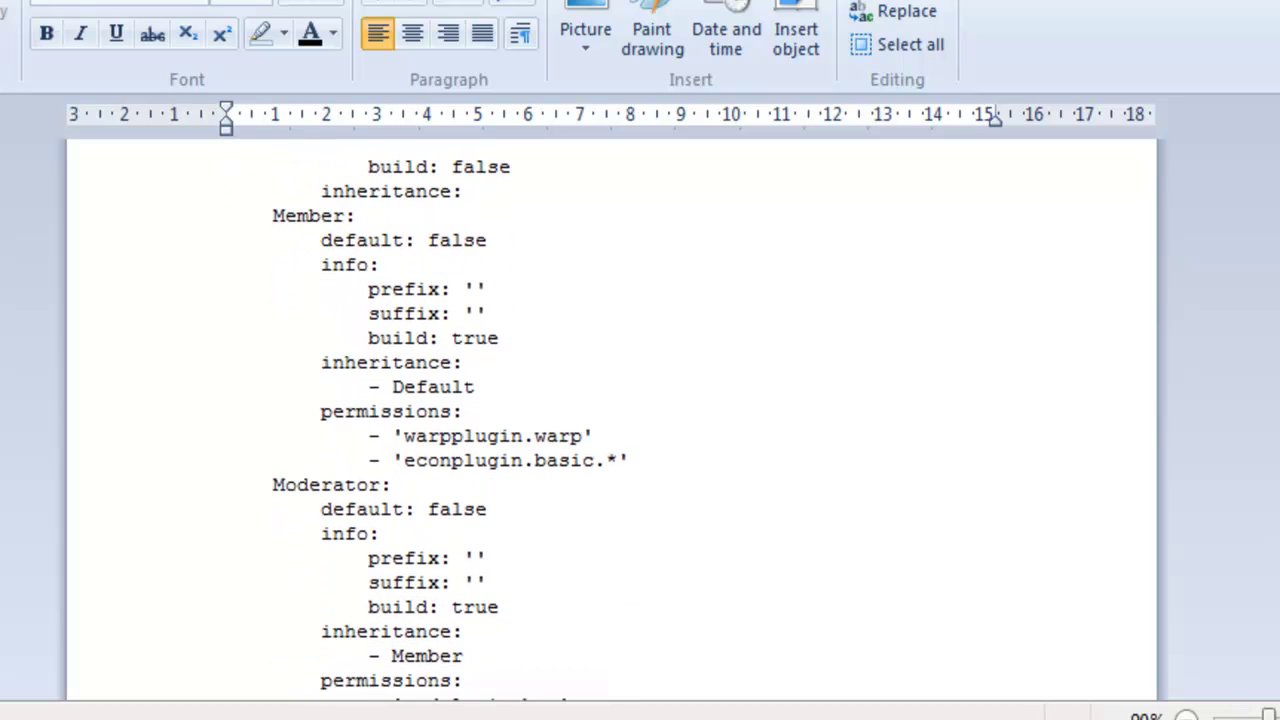
left_click(318, 240)
left_click(361, 238)
scroll(434, 230, "up", 4)
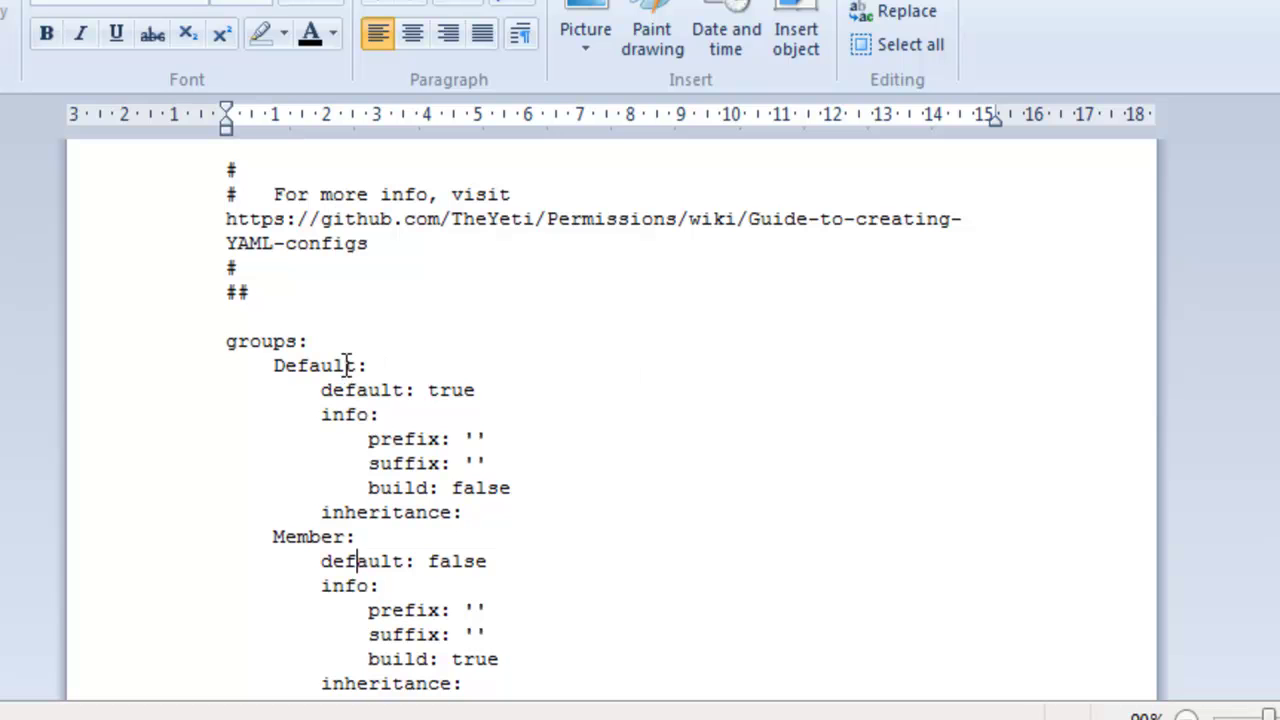
left_click(334, 380)
scroll(334, 390, "down", 4)
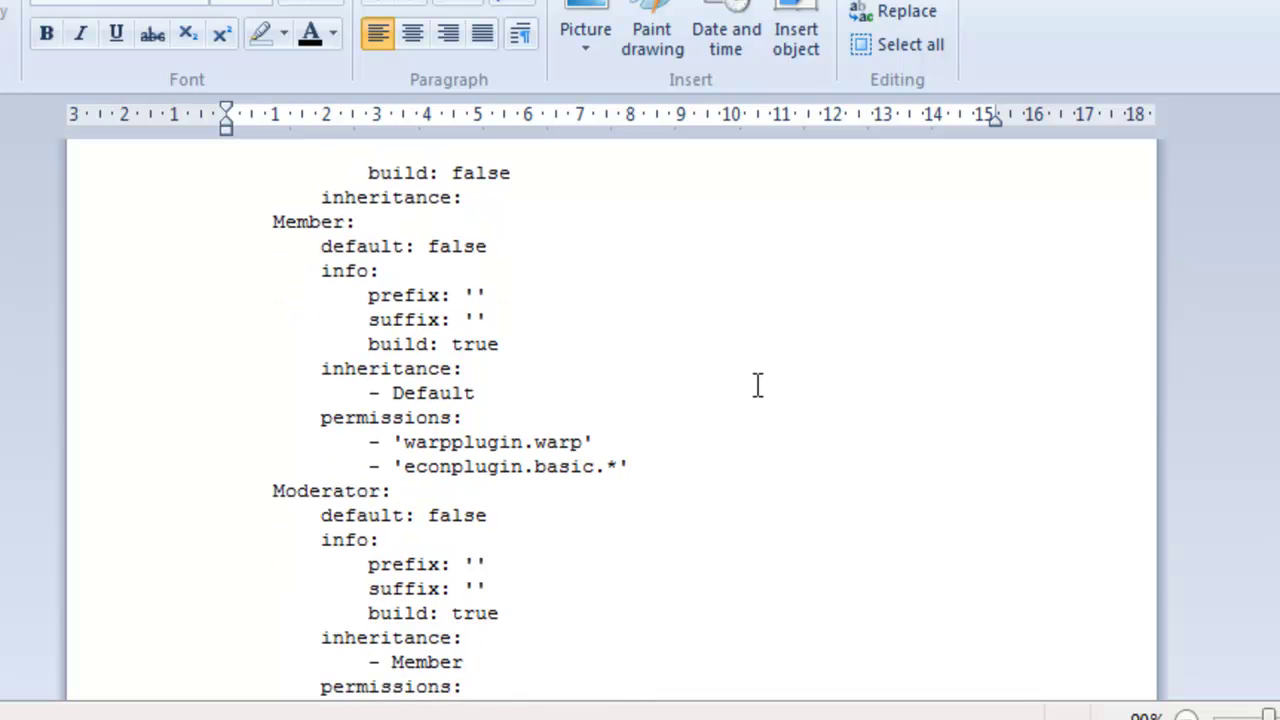
left_click(391, 296)
left_click_drag(412, 293, 418, 297)
left_click(405, 319)
left_click(382, 393)
scroll(449, 429, "up", 2)
scroll(437, 266, "up", 1)
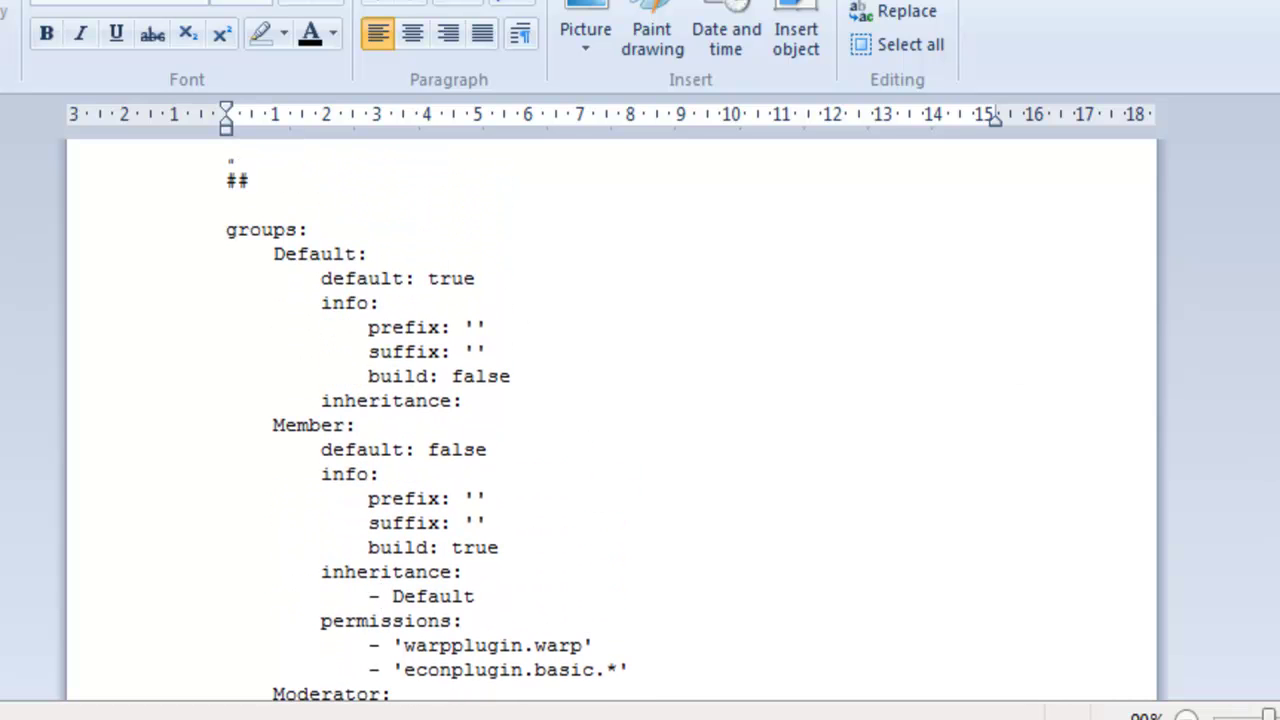
scroll(663, 417, "down", 4)
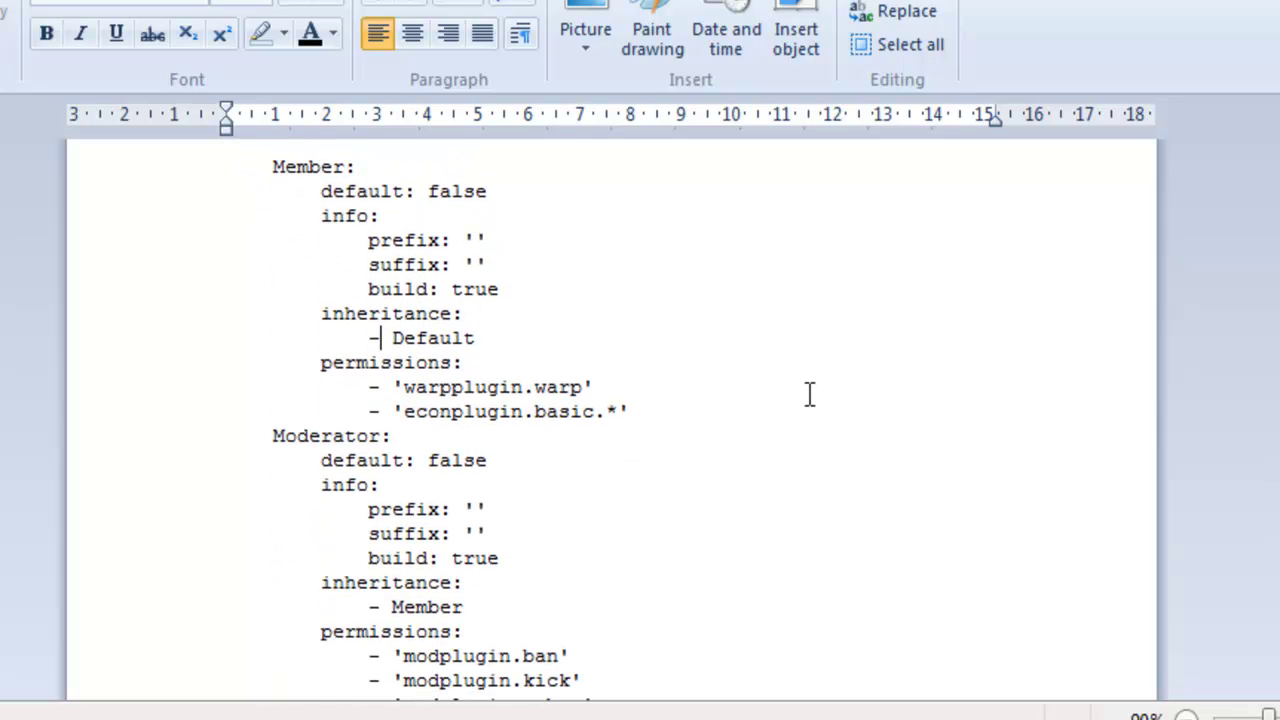
left_click(347, 367)
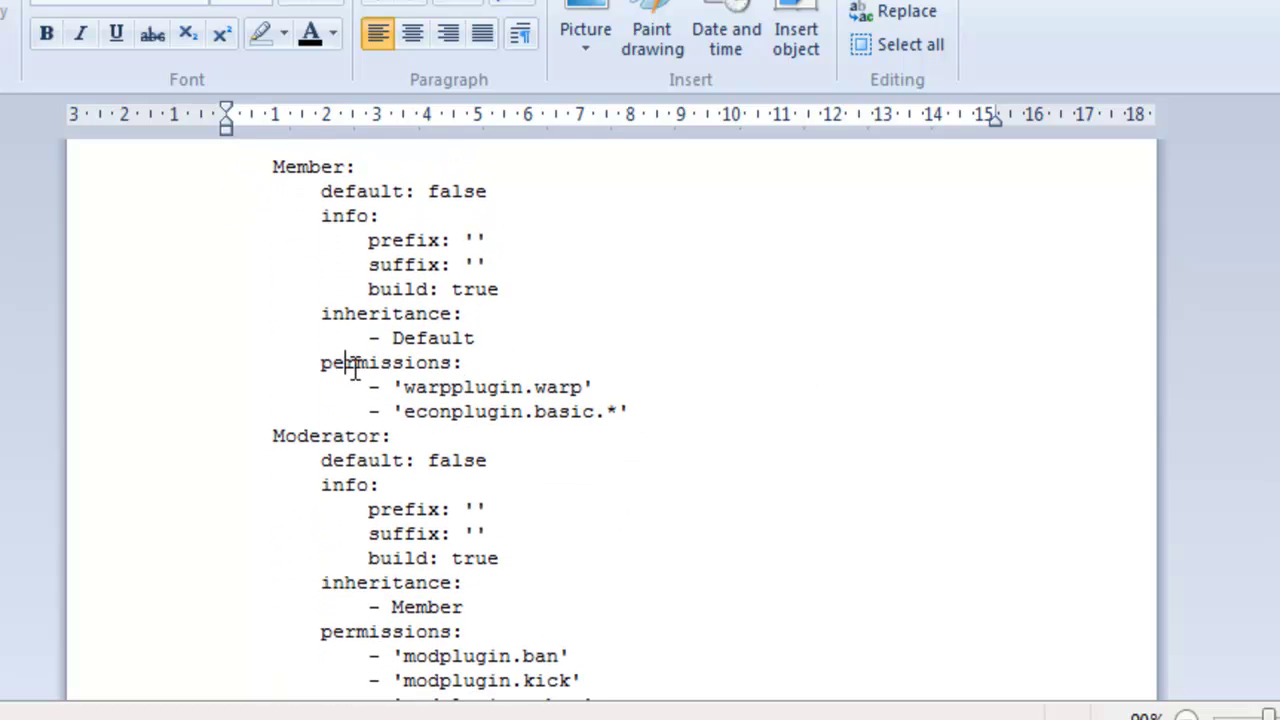
left_click(414, 388)
left_click_drag(404, 388, 578, 380)
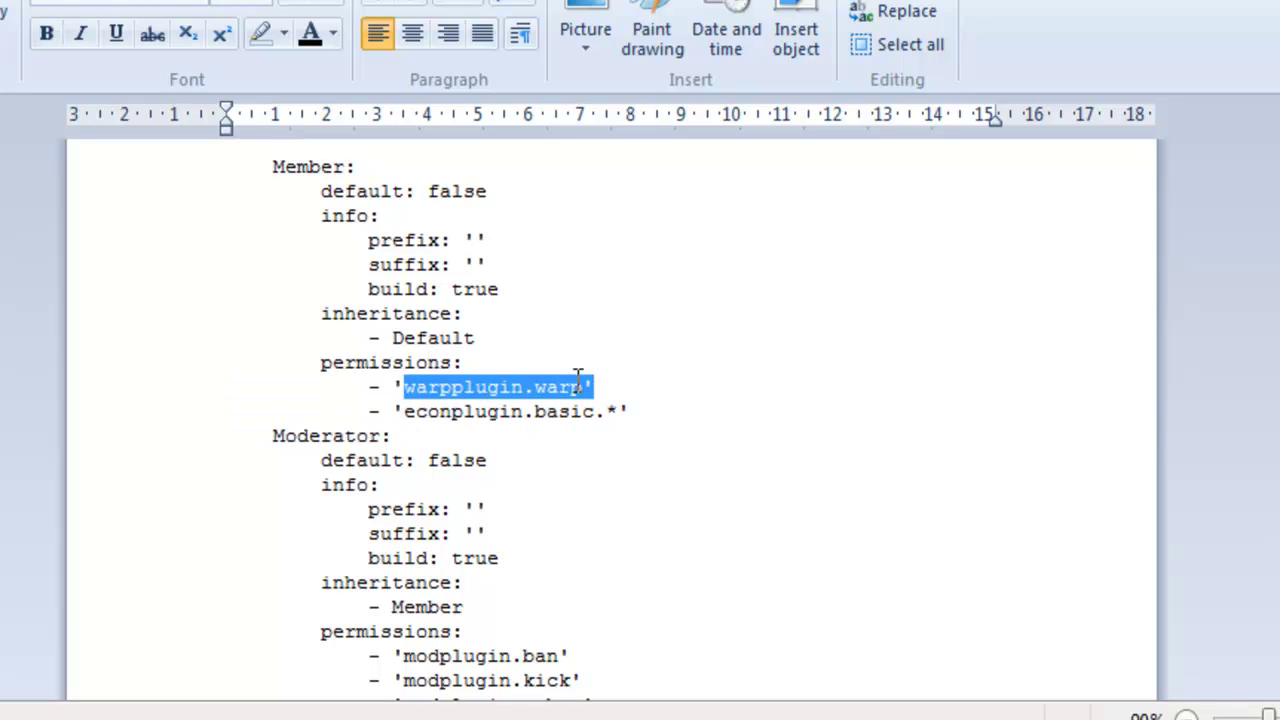
left_click(575, 385)
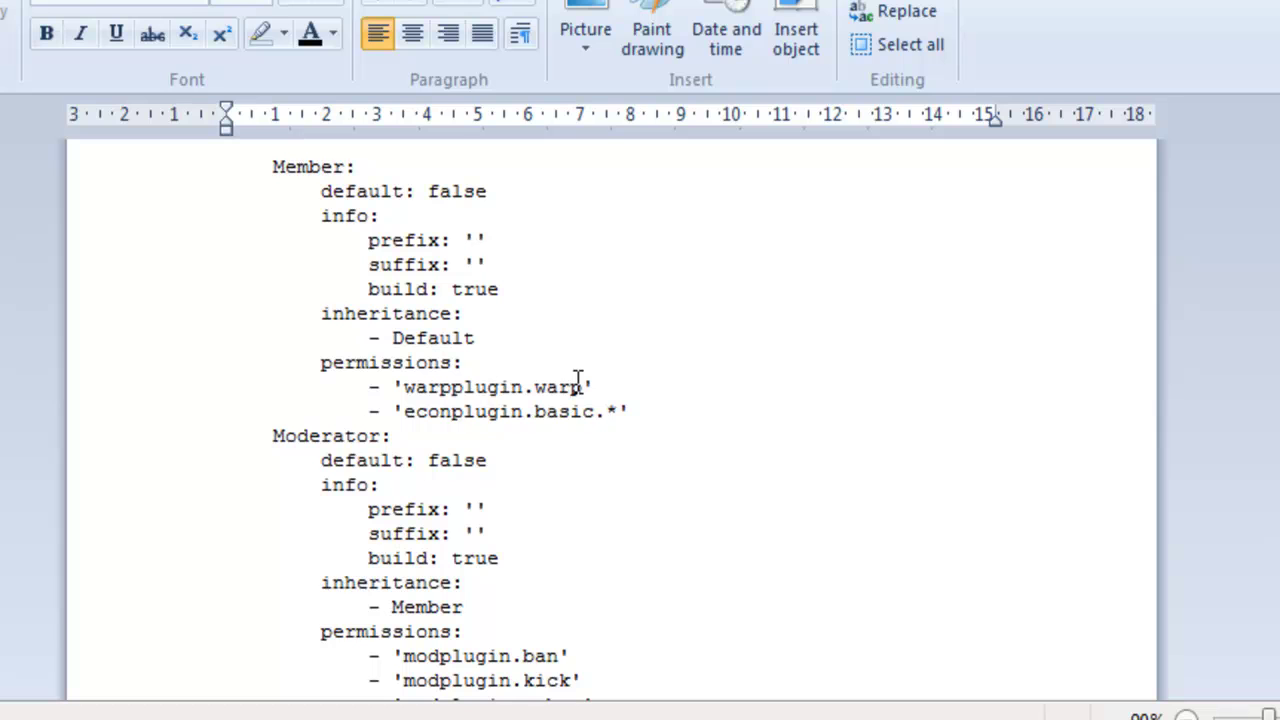
left_click(516, 410)
scroll(1156, 437, "down", 3)
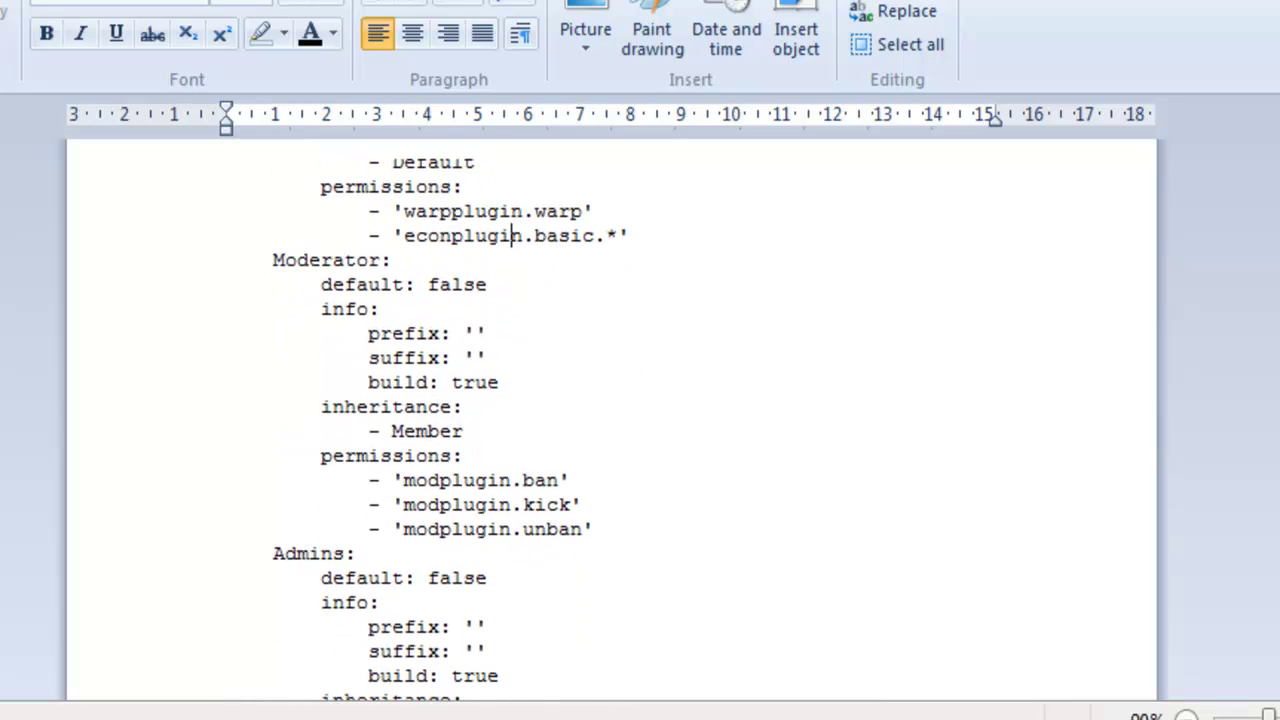
left_click(745, 391)
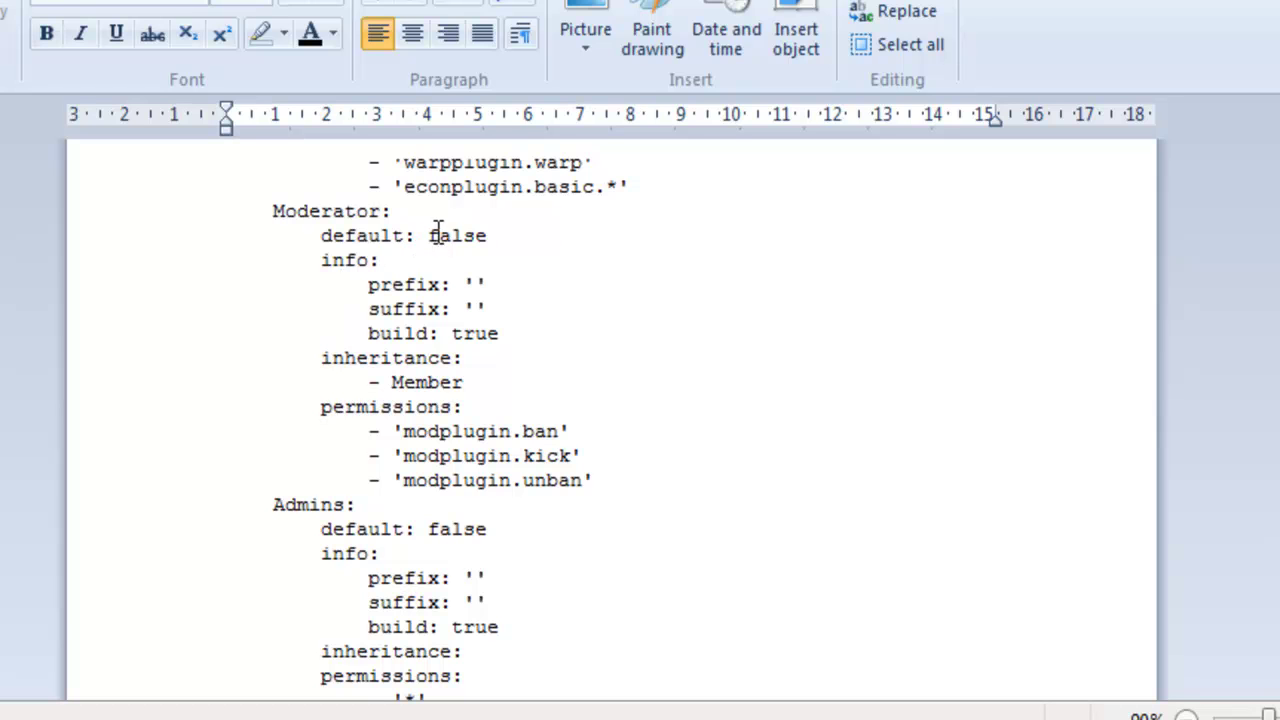
left_click(489, 235)
scroll(680, 437, "up", 2)
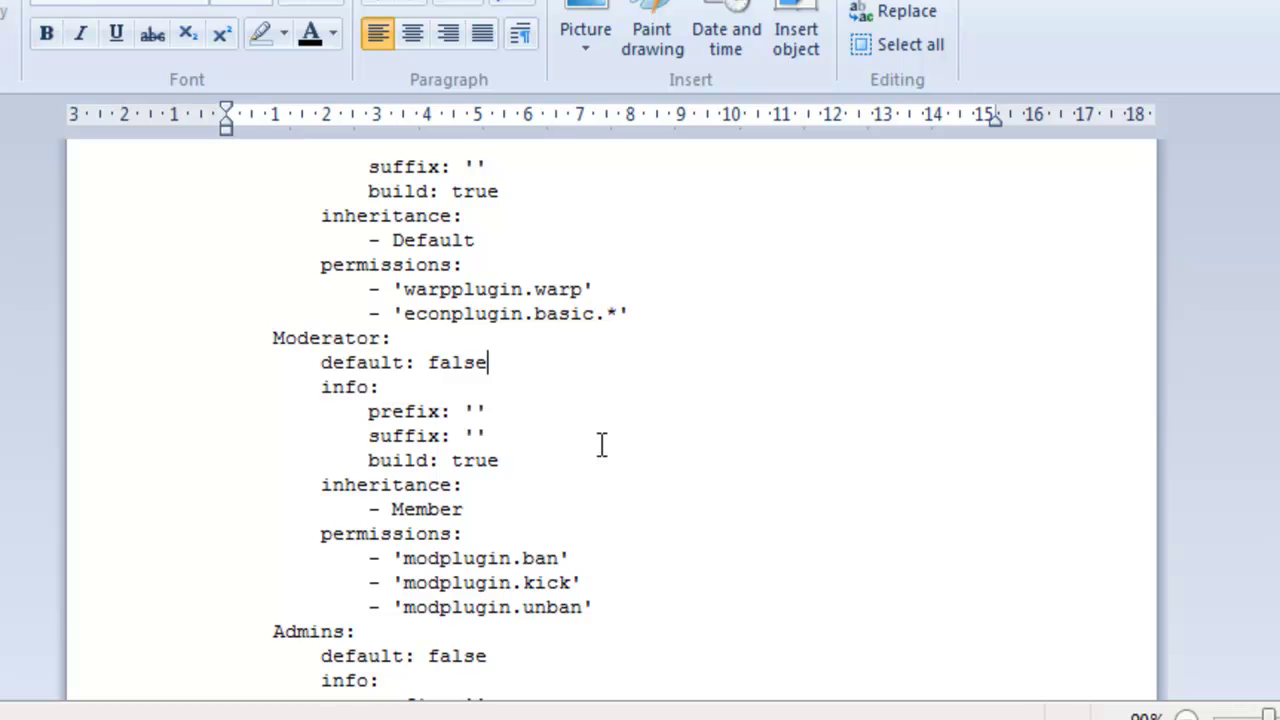
- Type 'essentials.give' into the Member group's econplugin.basic permission line
double_click(545, 308)
left_click_drag(545, 308, 584, 316)
left_click(408, 314)
type("eseen")
key("BackSpace")
key("BackSpace")
key("BackSpace")
type("sentials.give")
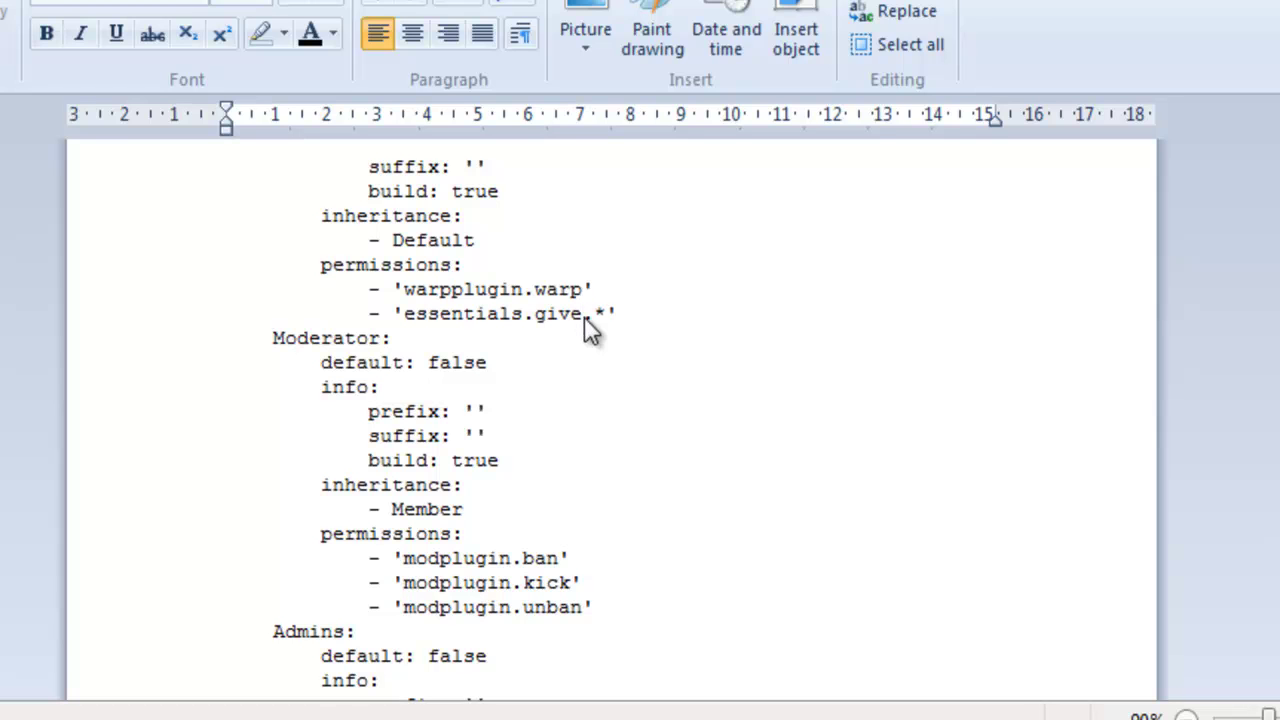
- Undo that edit to restore 'econplugin.basic.*' and move down to the Admins group
key("ctrl+z")
key("Down")
key("Down")
key("Down")
key("Down")
scroll(406, 451, "down", 2)
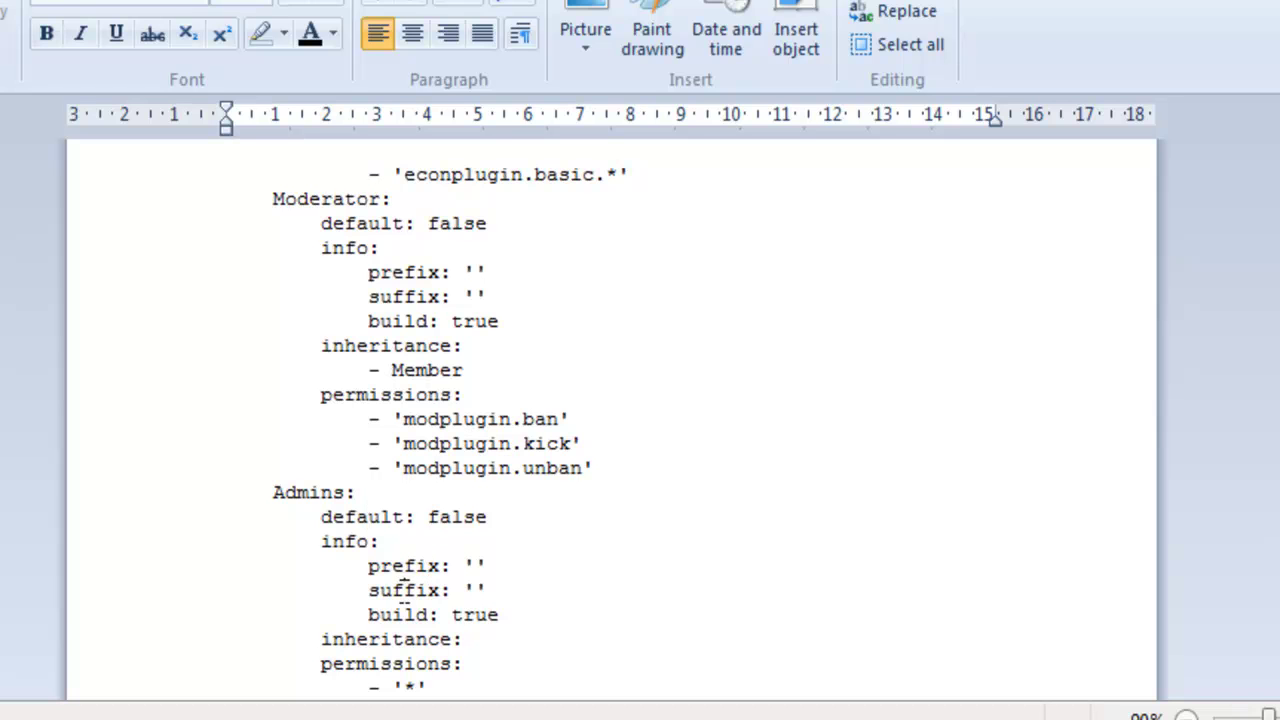
- Copy the whole Admins group block and paste a duplicate below it
left_click_drag(342, 640, 449, 671)
left_click(445, 640)
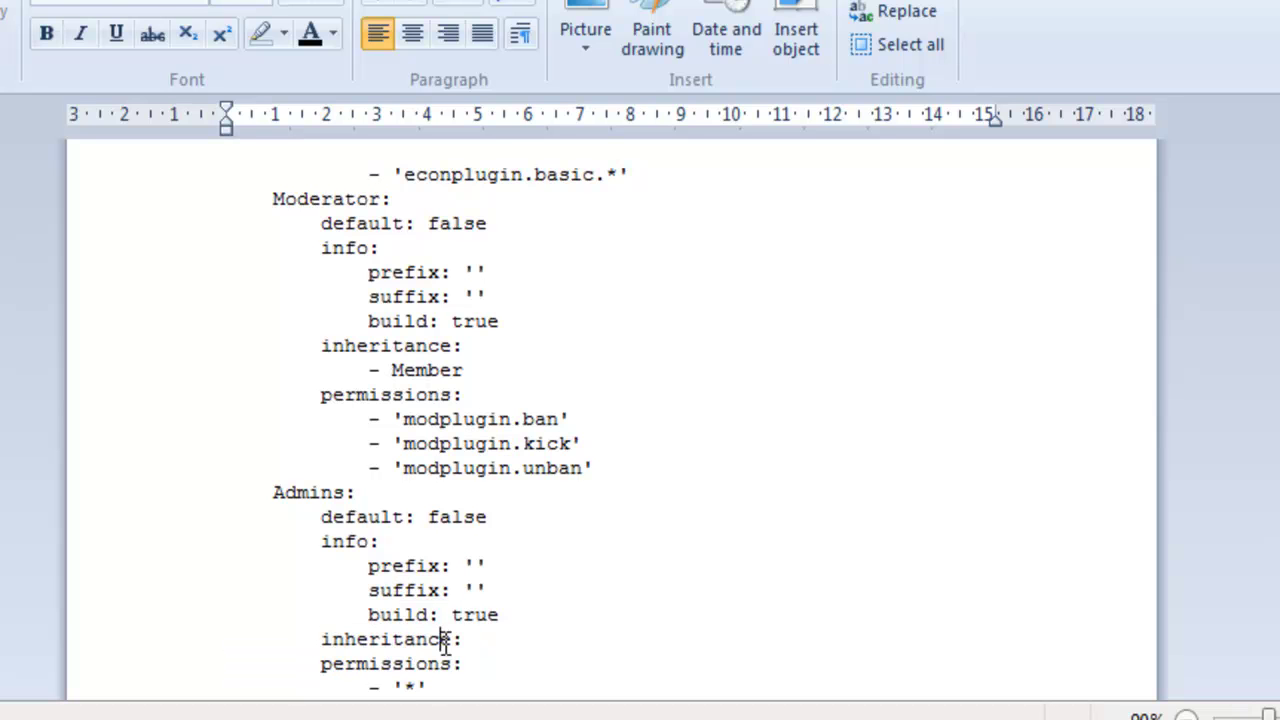
left_click(404, 686)
left_click_drag(264, 492, 449, 686)
key("ctrl+c")
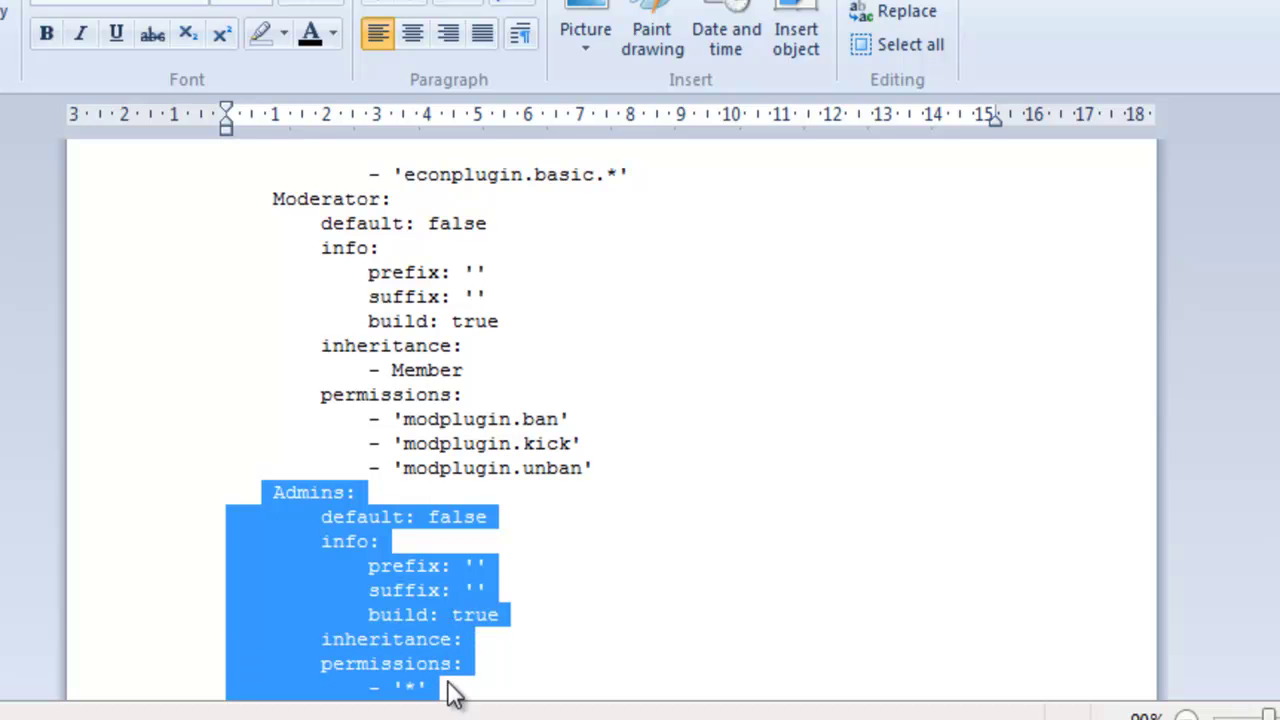
left_click(449, 686)
key("Return")
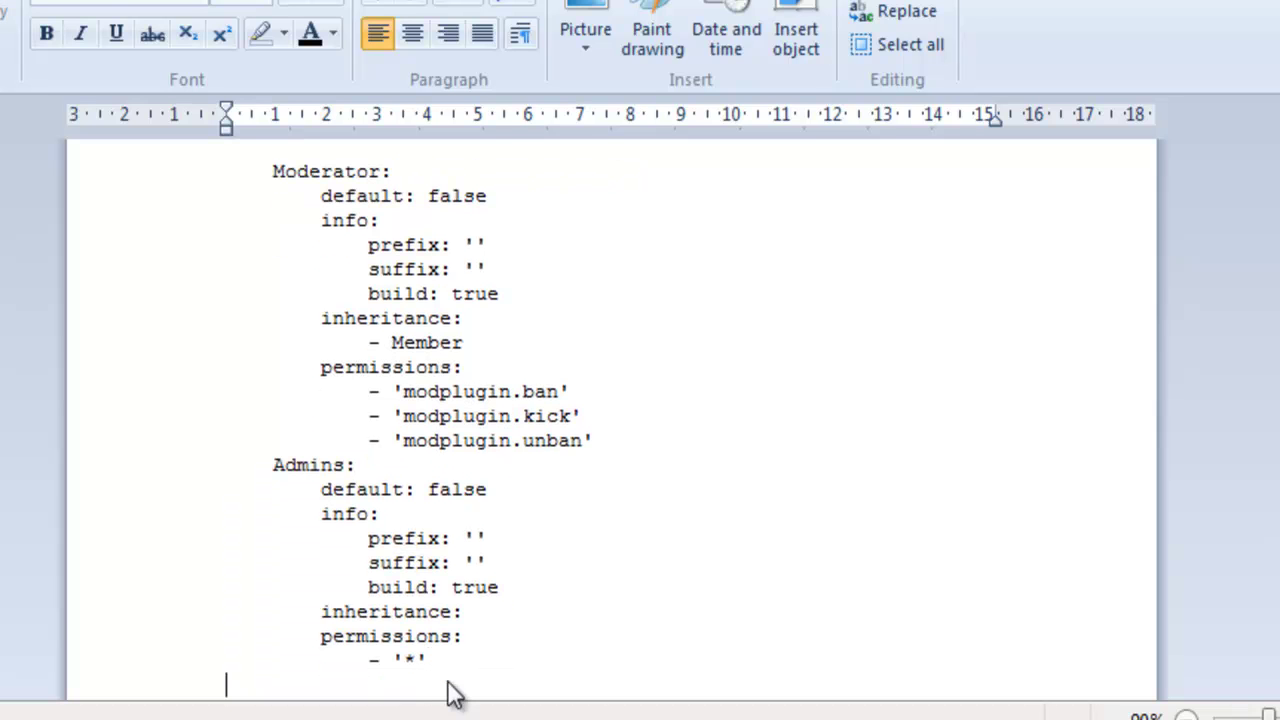
key("ctrl+v")
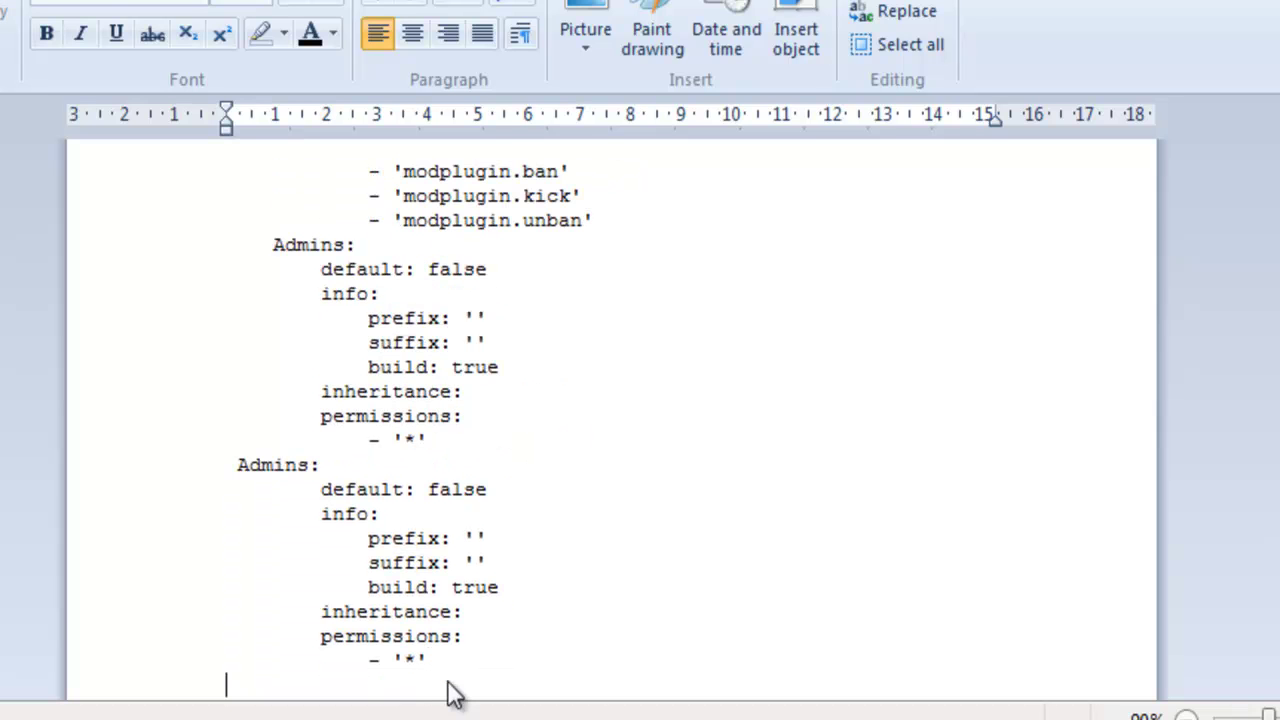
- Align the copied block's name with Admins and rename it to VIP
key("BackSpace")
left_click(230, 464)
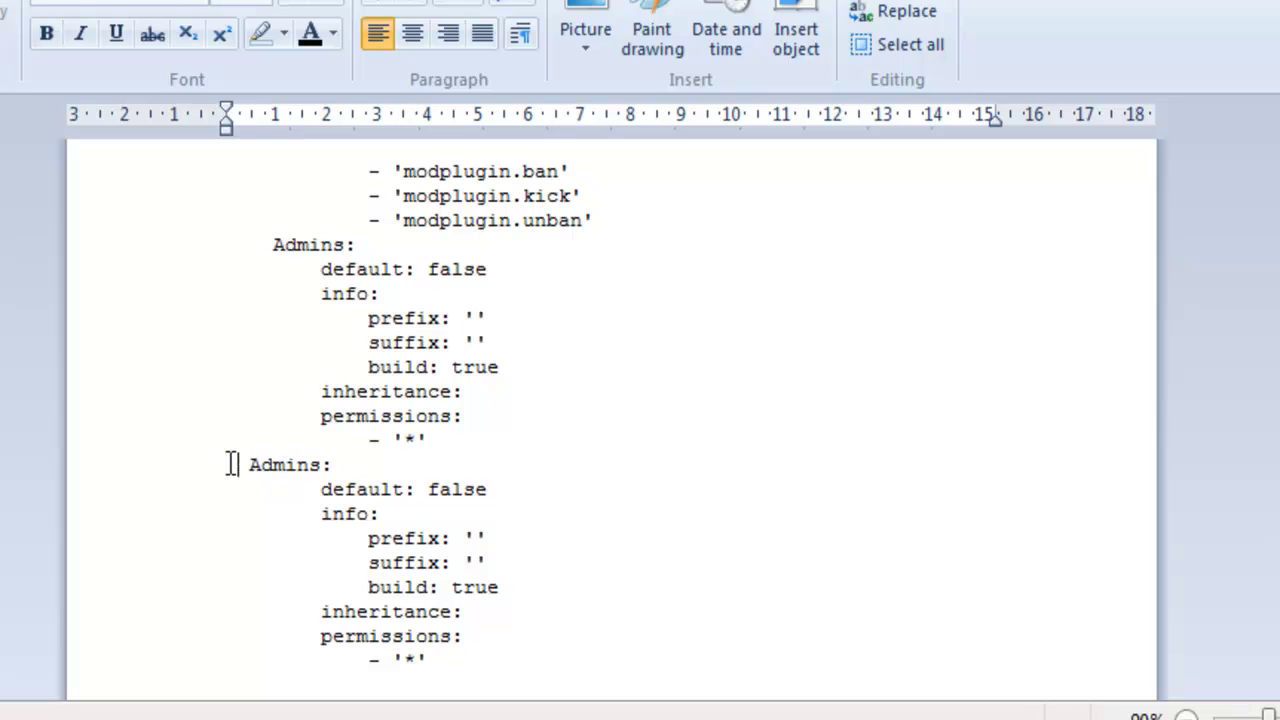
key("BackSpace")
key("BackSpace")
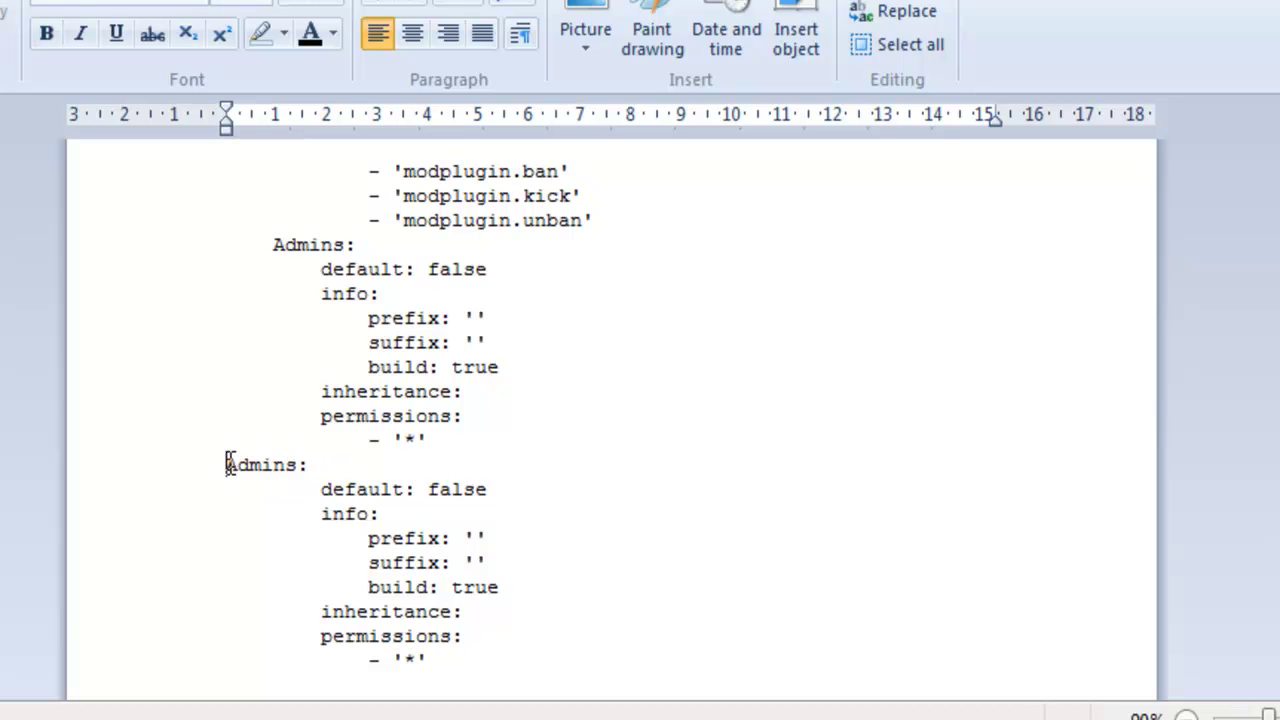
key("BackSpace")
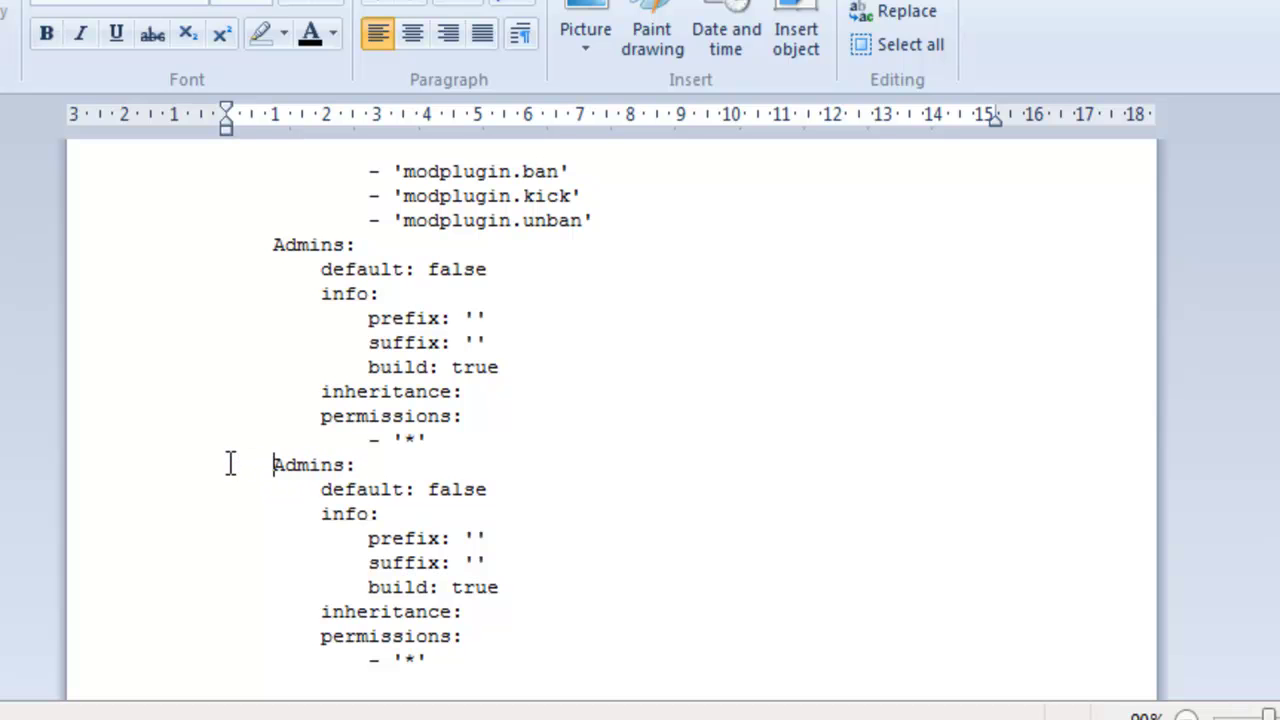
key("BackSpace")
key("Up")
key("Up")
key("Up")
key("Up")
key("Up")
key("Up")
key("Up")
key("Down")
key("Down")
key("Down")
key("Down")
key("Down")
key("Down")
key("Down")
key("Right")
key("Right")
key("Right")
key("Right")
key("Right")
key("Right")
key("BackSpace")
key("BackSpace")
key("BackSpace")
key("BackSpace")
key("BackSpace")
key("BackSpace")
type("VIP")
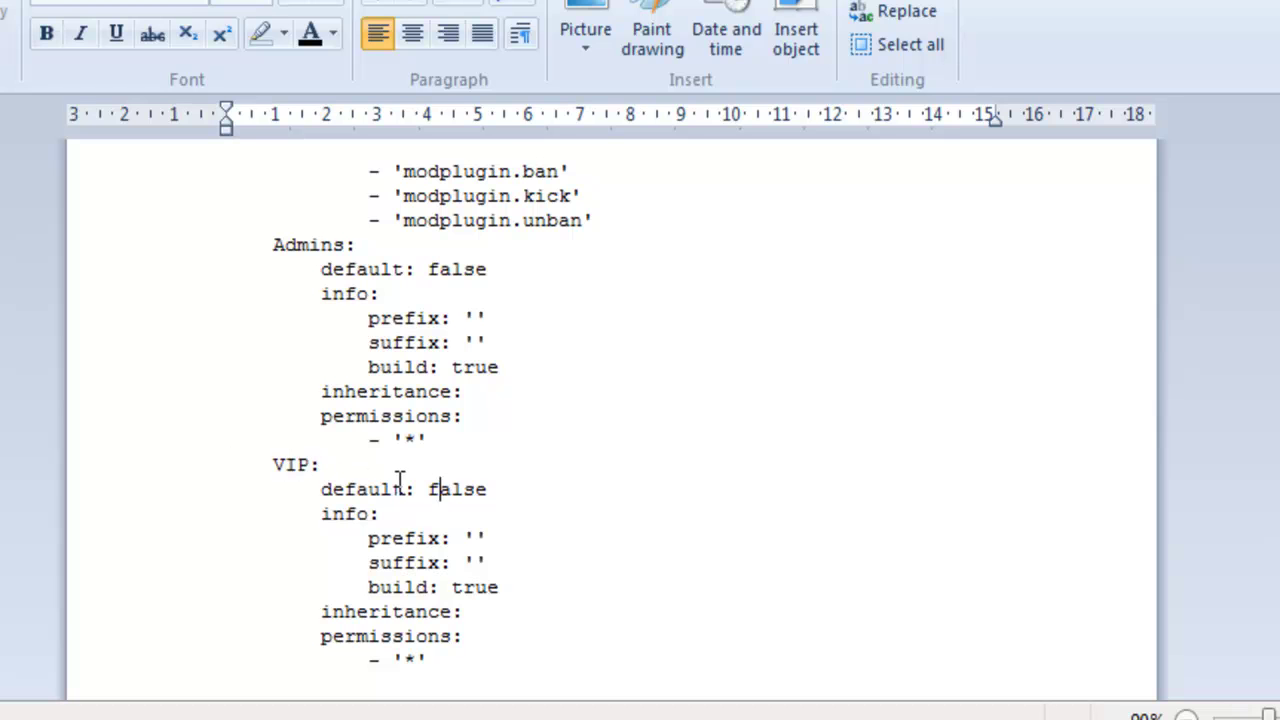
- Type '&b[Donator]' between the VIP group's prefix quotes
left_click_drag(422, 489, 494, 490)
left_click(488, 489)
left_click(476, 538)
type("&b[Donator]")
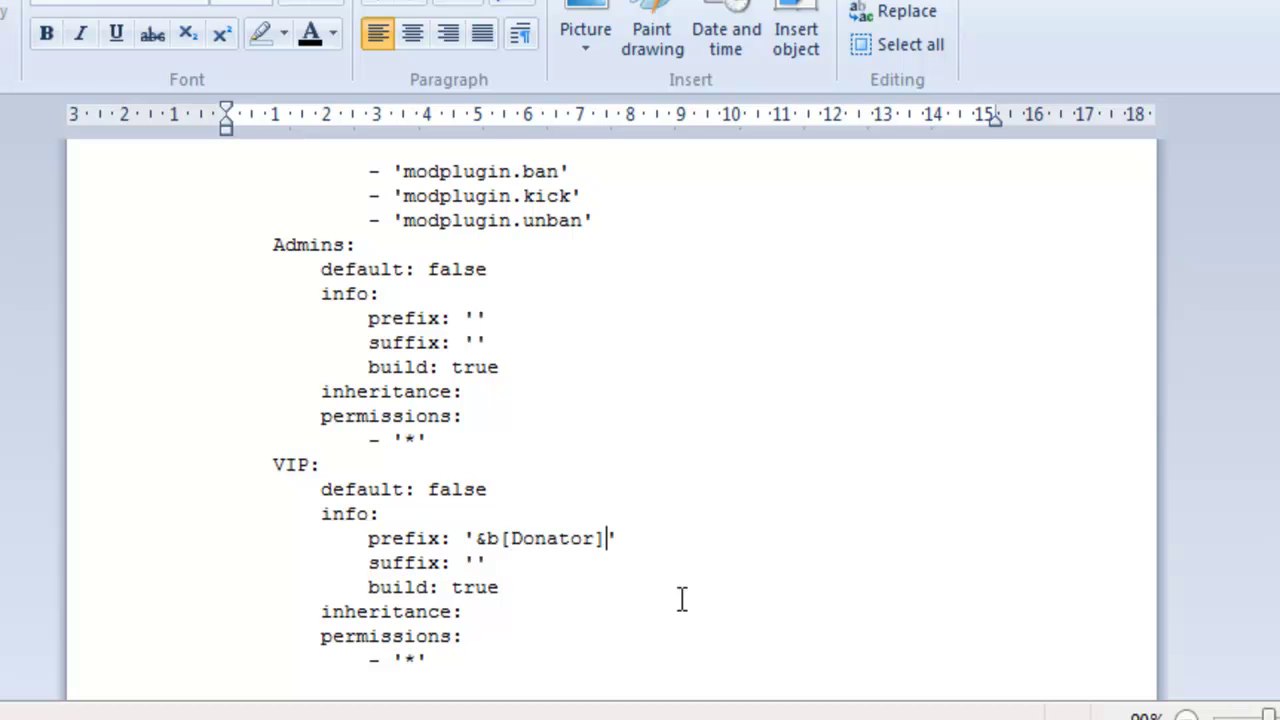
- Try changing the prefix word to 'Owner', then undo back to Donator
left_click(370, 565)
left_click(598, 538)
key("BackSpace")
key("BackSpace")
key("BackSpace")
key("BackSpace")
key("BackSpace")
key("BackSpace")
key("BackSpace")
type("Owner")
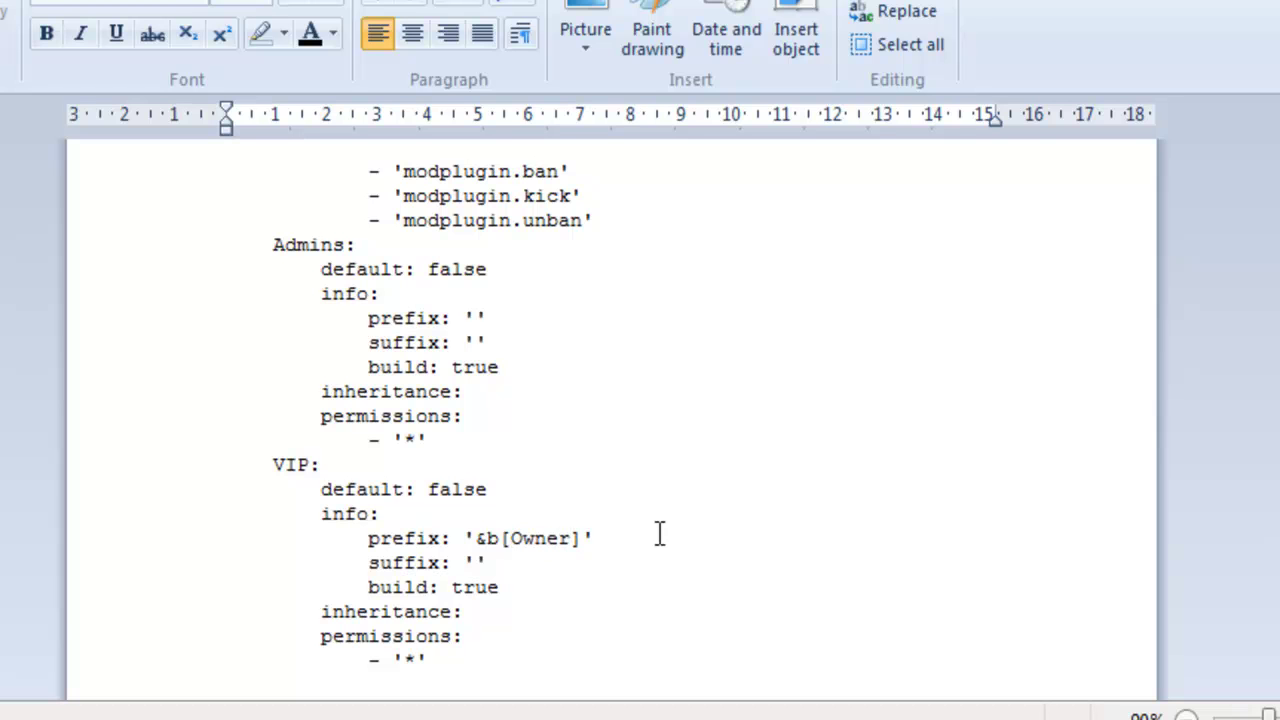
key("ctrl+z")
key("ctrl+z")
key("Down")
key("Down")
key("Down")
- Add '- Member' under VIP's inheritance line, matching Moderator's indentation, and remove the blank line
key("Return")
key("BackSpace")
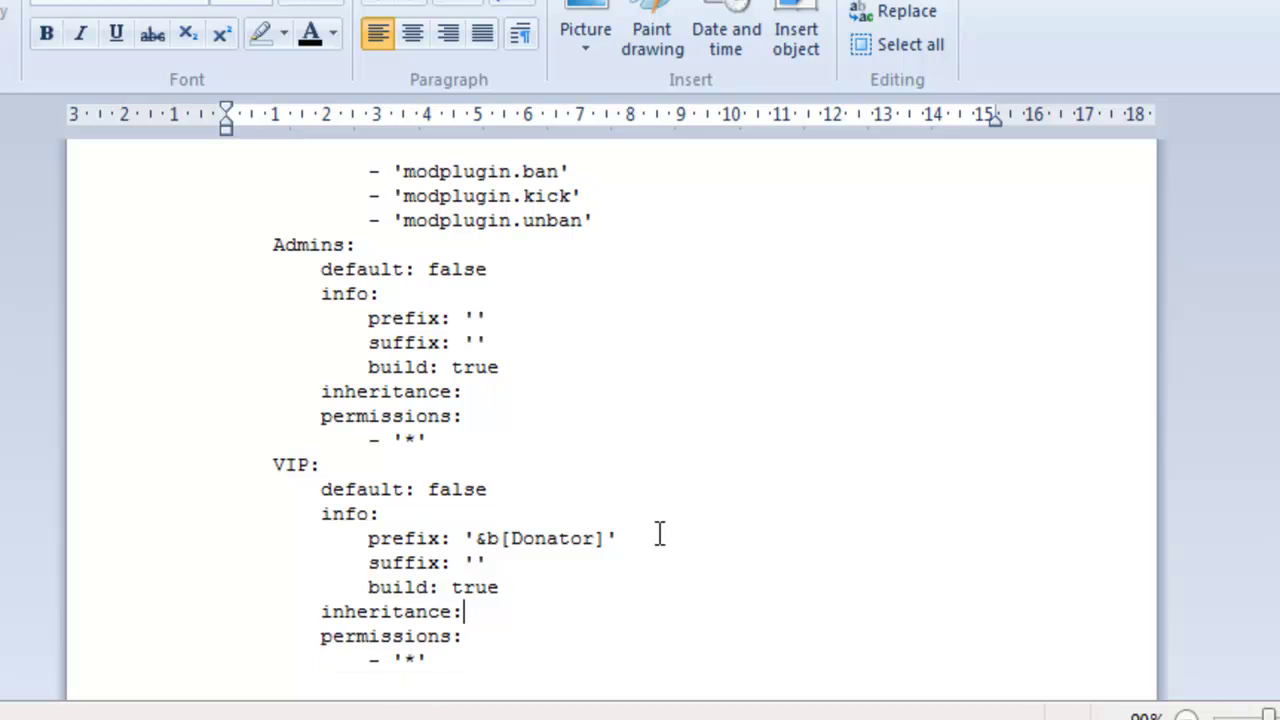
scroll(380, 435, "down", 3)
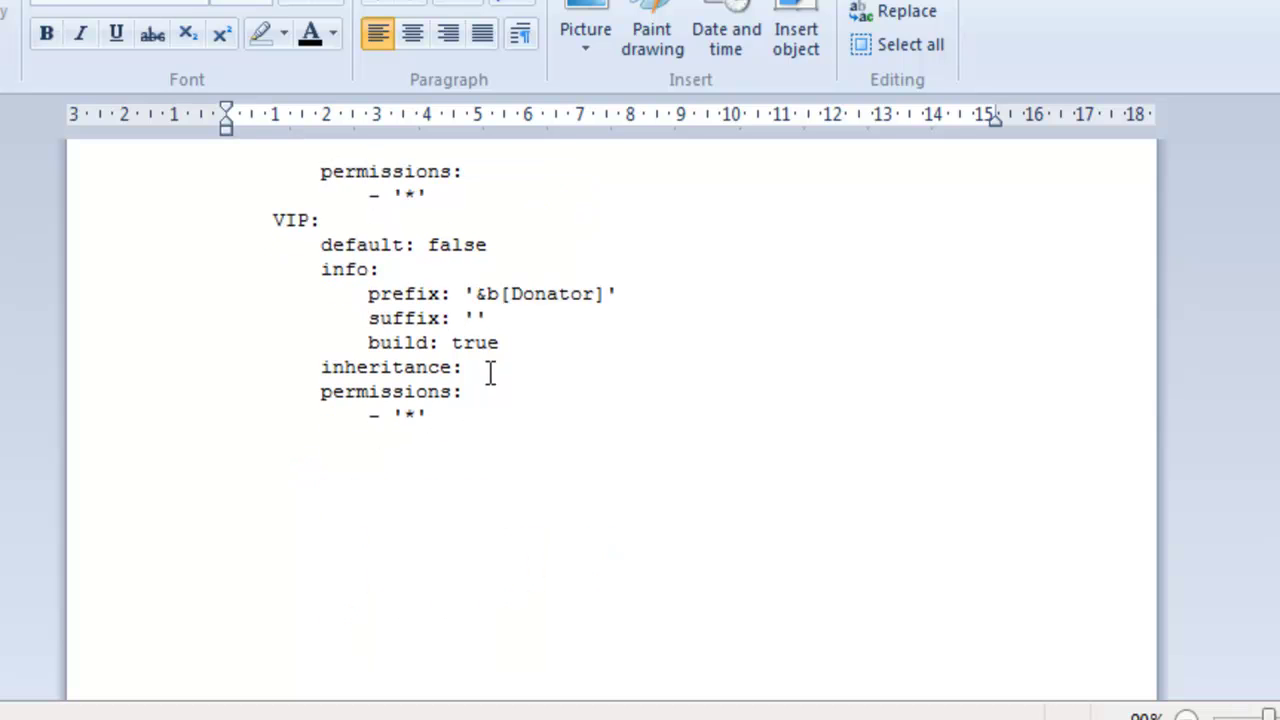
key("Return")
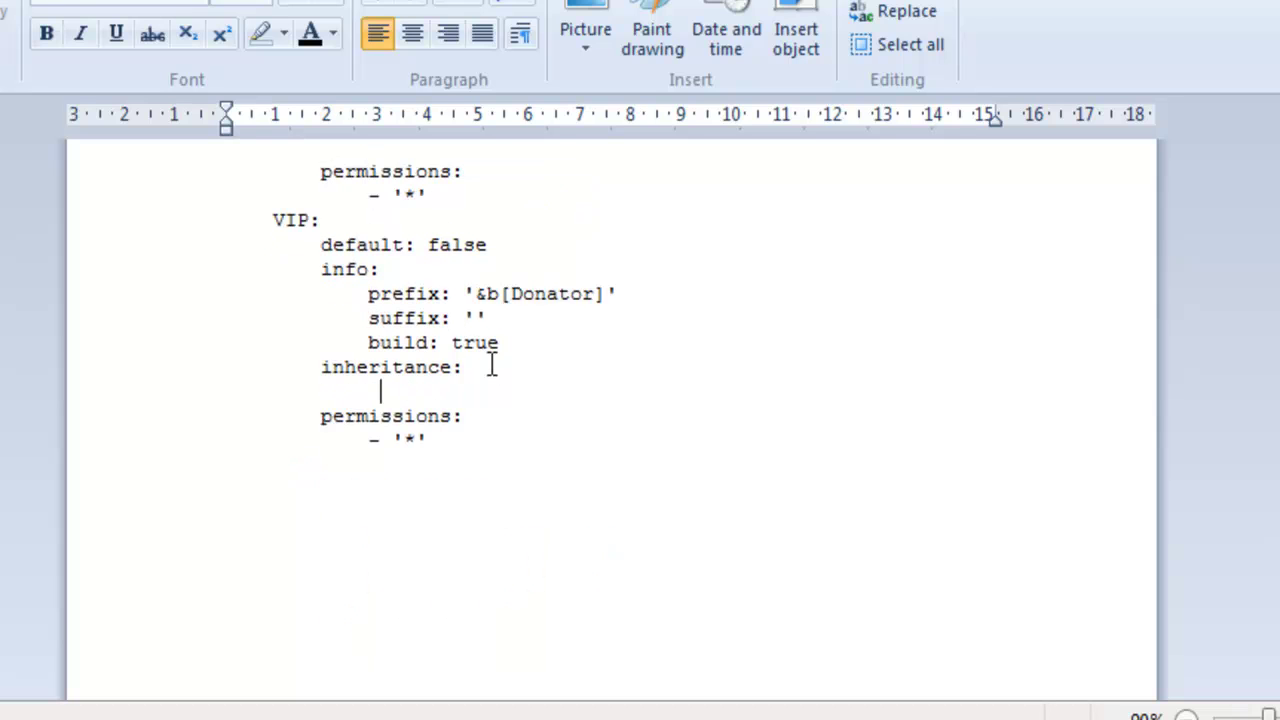
type("- Member")
key("Up")
key("Up")
key("Up")
key("Up")
key("Up")
key("Up")
key("Up")
key("Up")
key("Up")
key("Up")
key("Up")
key("Up")
key("Up")
key("Up")
key("Up")
key("Up")
key("Up")
key("Up")
key("Up")
key("Up")
key("Up")
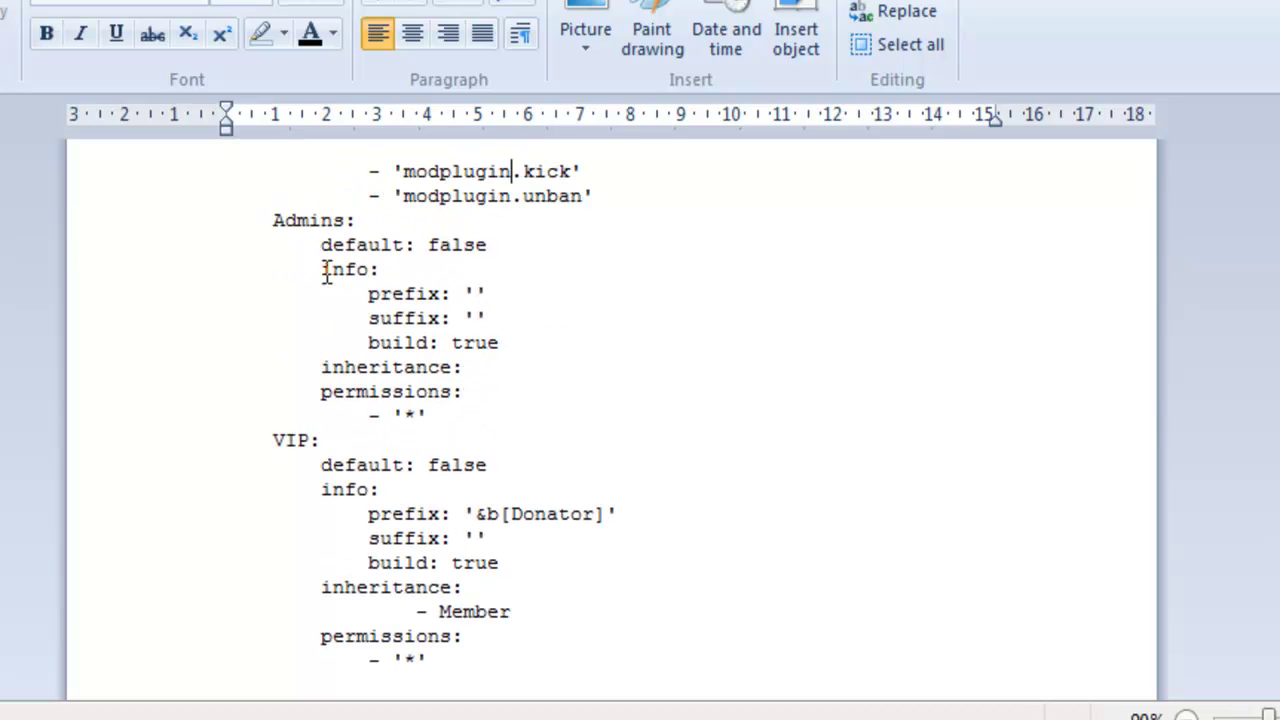
key("Up")
key("Up")
key("Down")
key("Down")
key("Down")
key("Down")
key("Down")
key("Down")
key("Down")
key("Down")
key("Down")
key("Down")
key("Down")
key("Down")
key("Down")
key("Down")
key("Down")
key("Down")
key("Down")
key("Down")
key("Down")
key("Down")
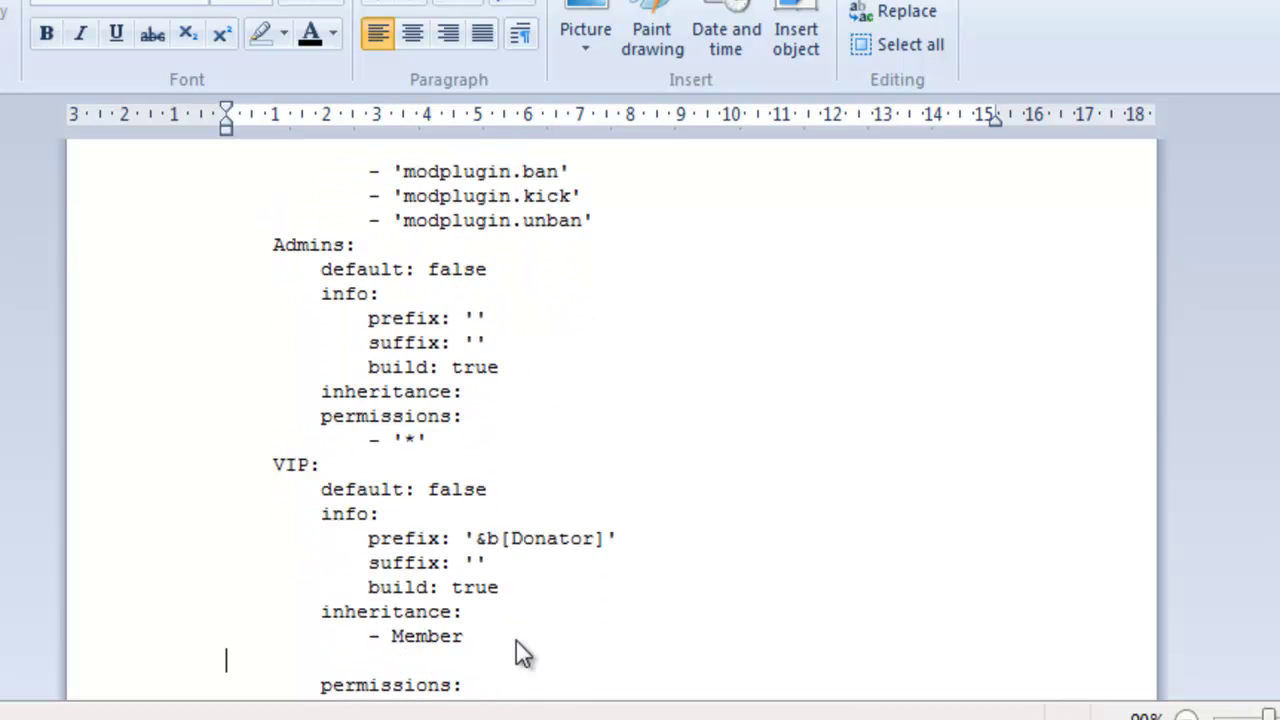
key("BackSpace")
left_click(346, 612)
scroll(474, 494, "up", 2)
scroll(474, 494, "down", 2)
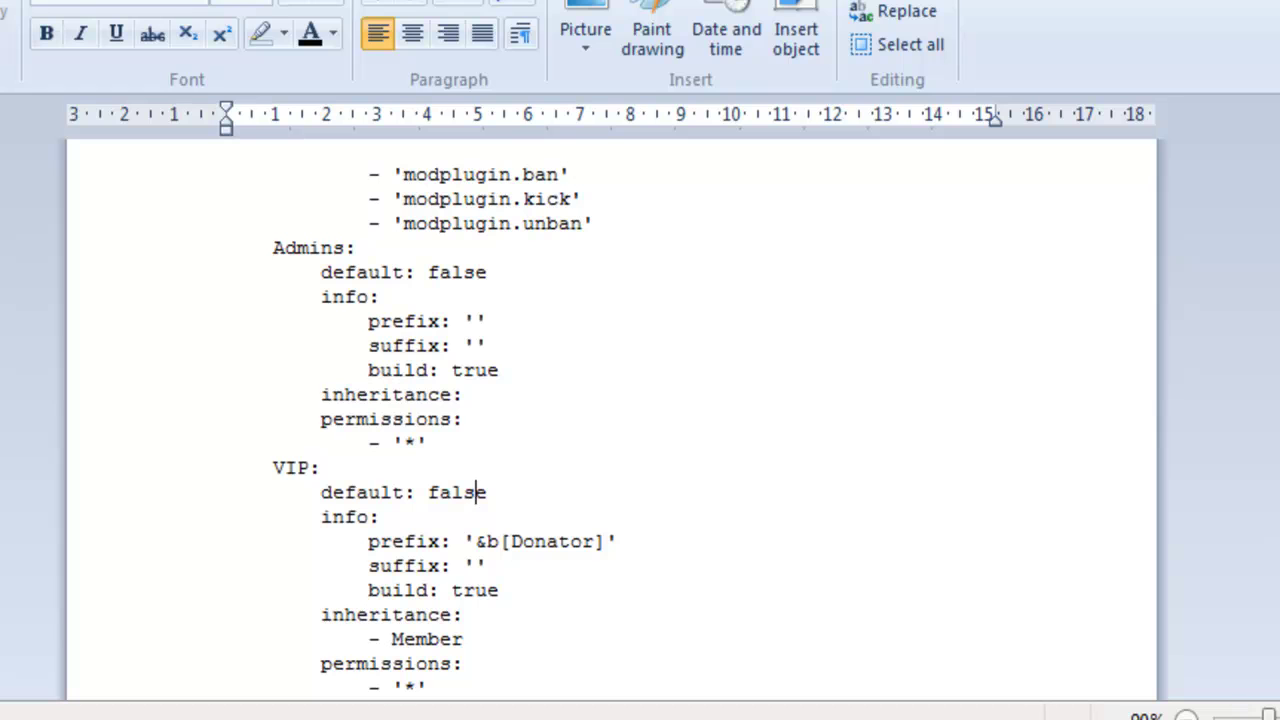
- Replace VIP's '*' permission with 'essentials.give'
key("Down")
key("Down")
key("Down")
key("End")
key("BackSpace")
key("BackSpace")
type("essen")
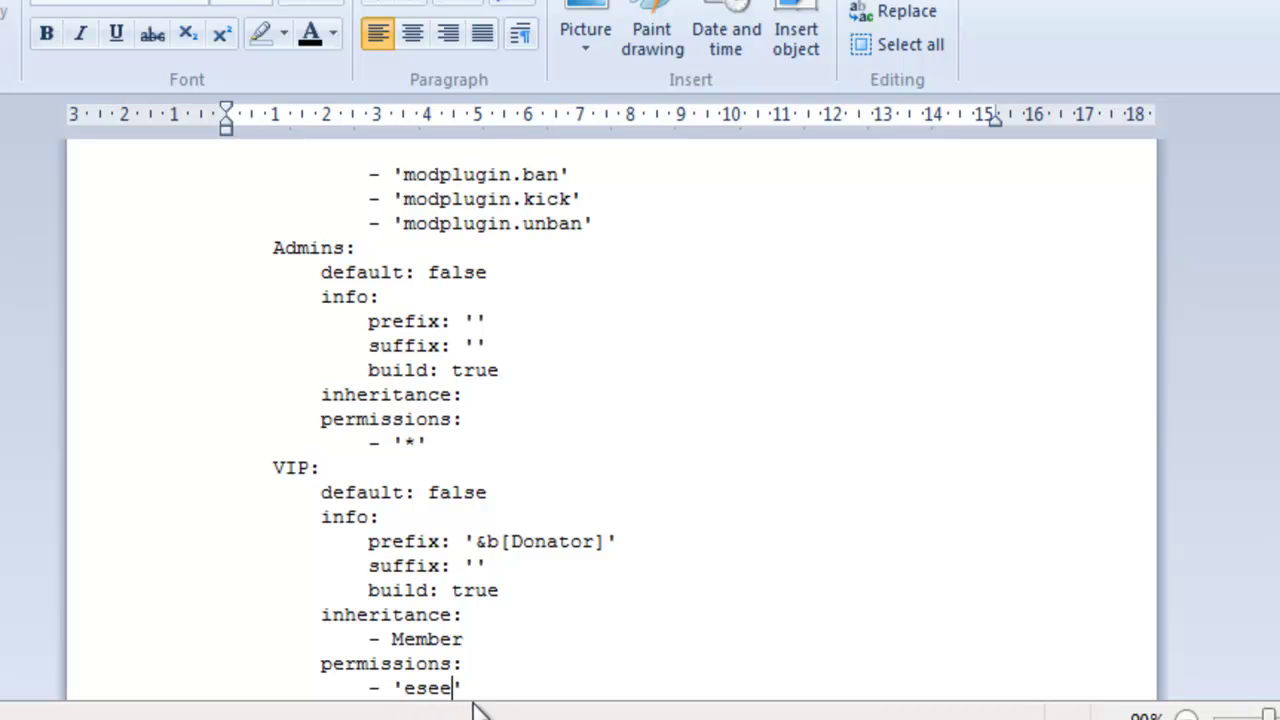
key("BackSpace")
key("BackSpace")
key("BackSpace")
type("sentials.give")
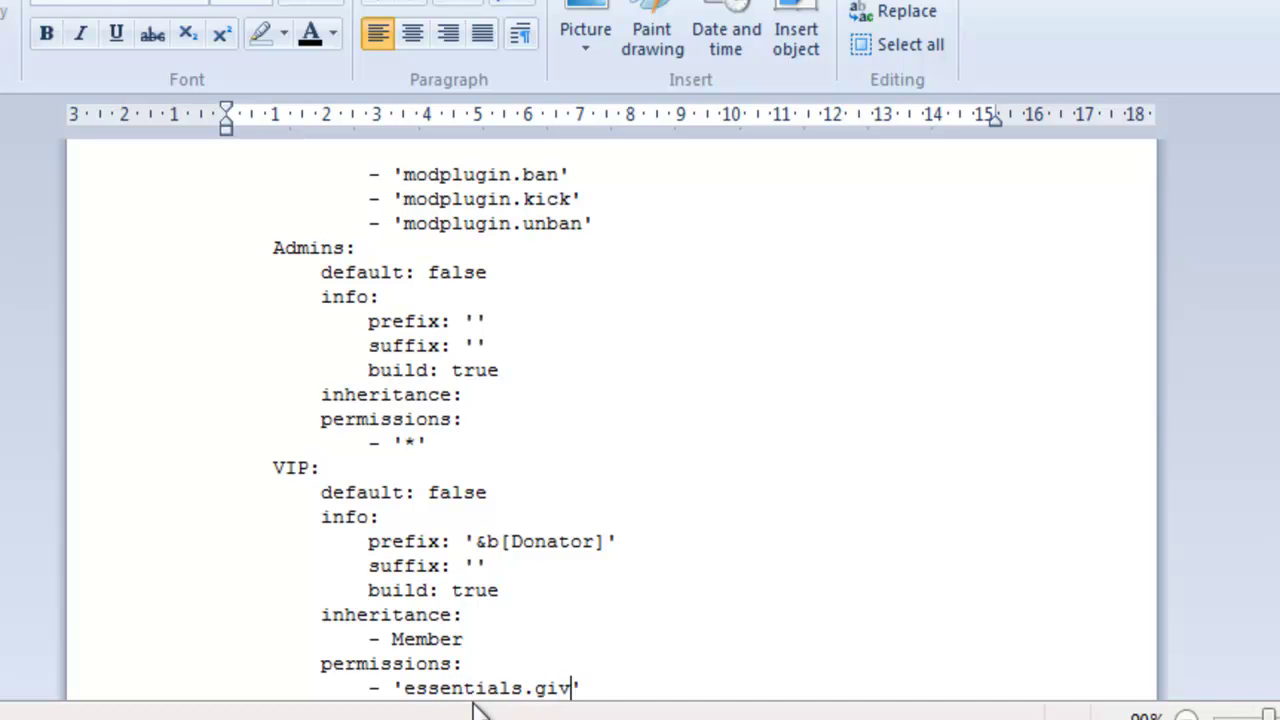
- Add a second VIP permission line, - 'essentials.ban'
key("Return")
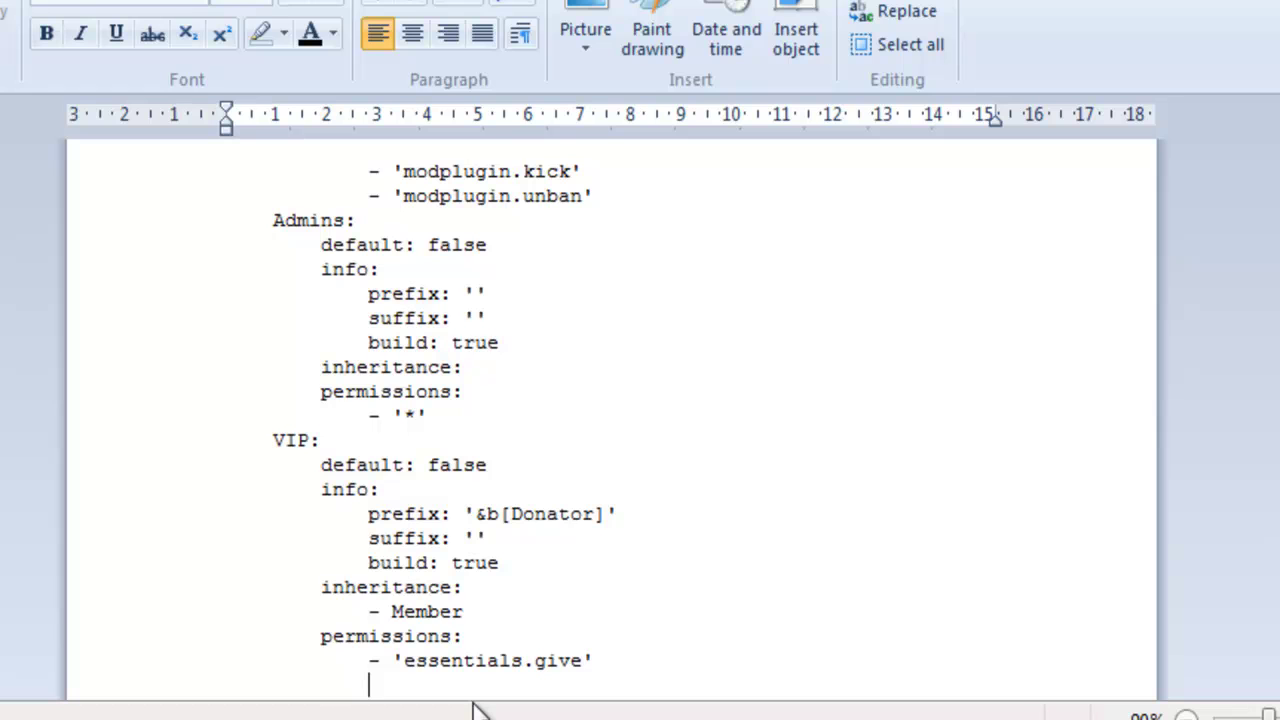
type("- 'ess")
key("BackSpace")
key("BackSpace")
key("BackSpace")
key("BackSpace")
type("'eesentua")
key("BackSpace")
key("BackSpace")
type("ials.")
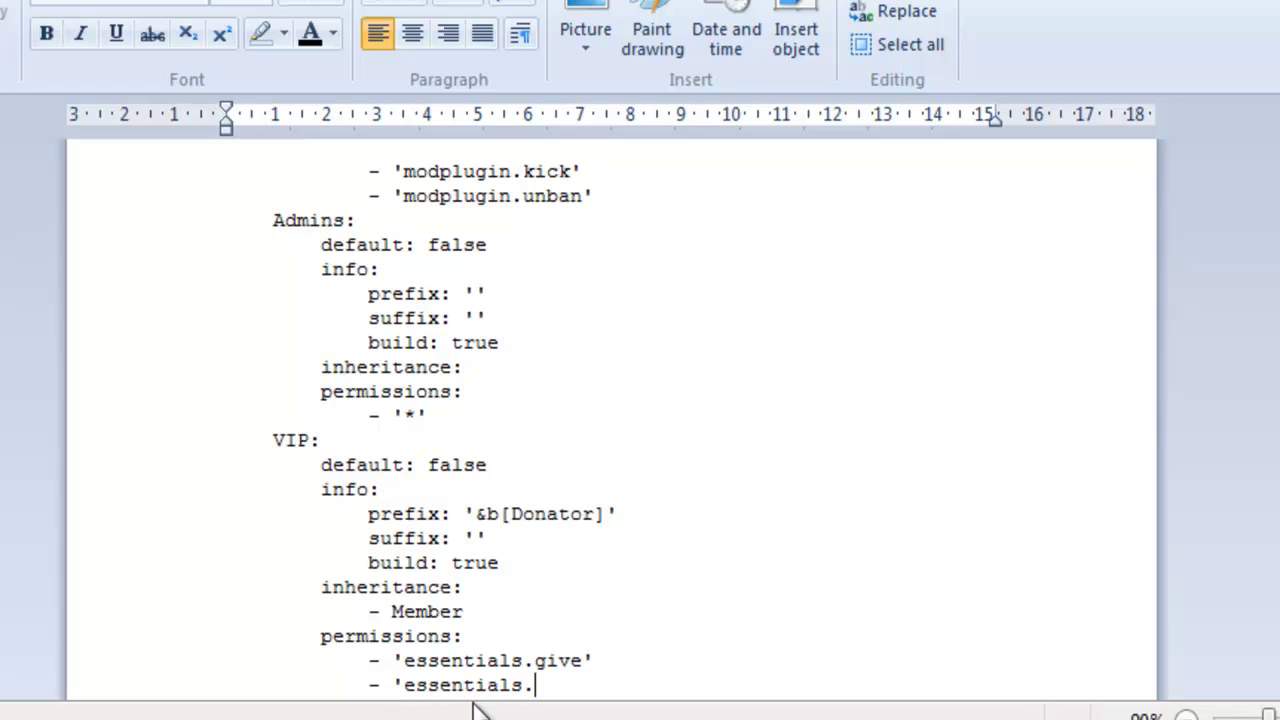
type("ban'")
- Save groups.yml, keeping it in Text-Only format
left_click(358, 513)
key("ctrl+s")
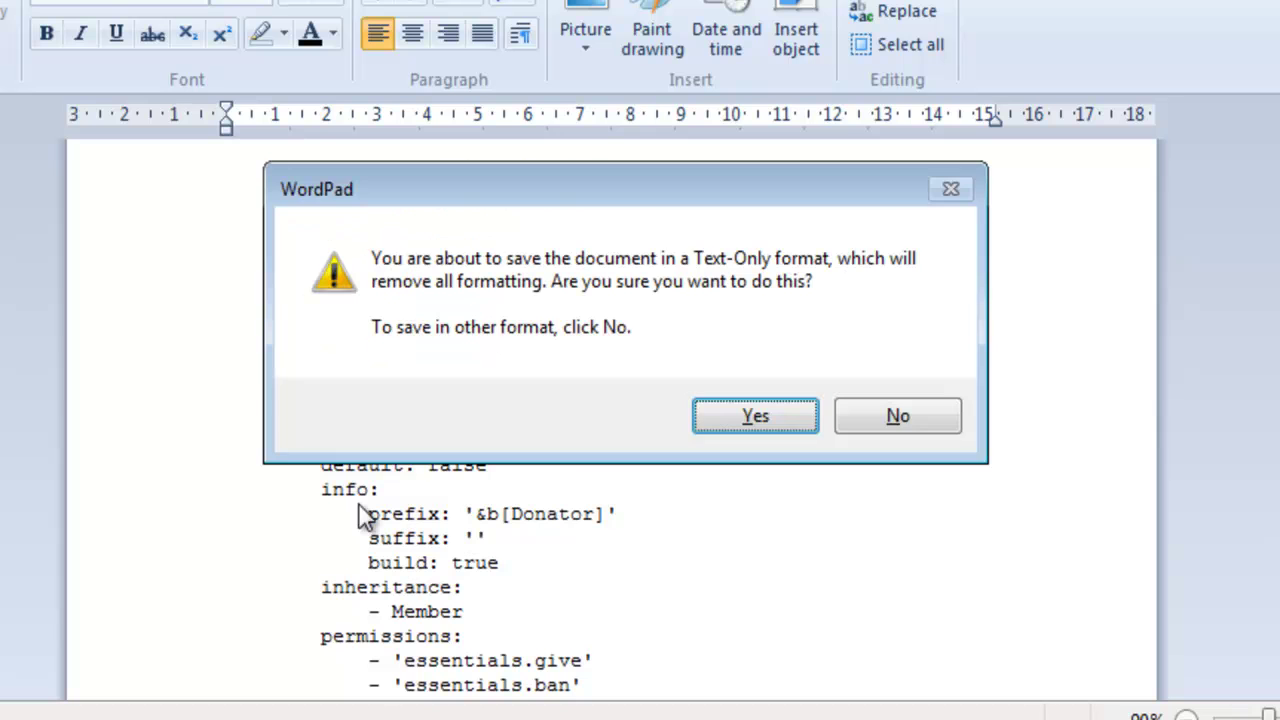
left_click(775, 414)
left_click(649, 482)
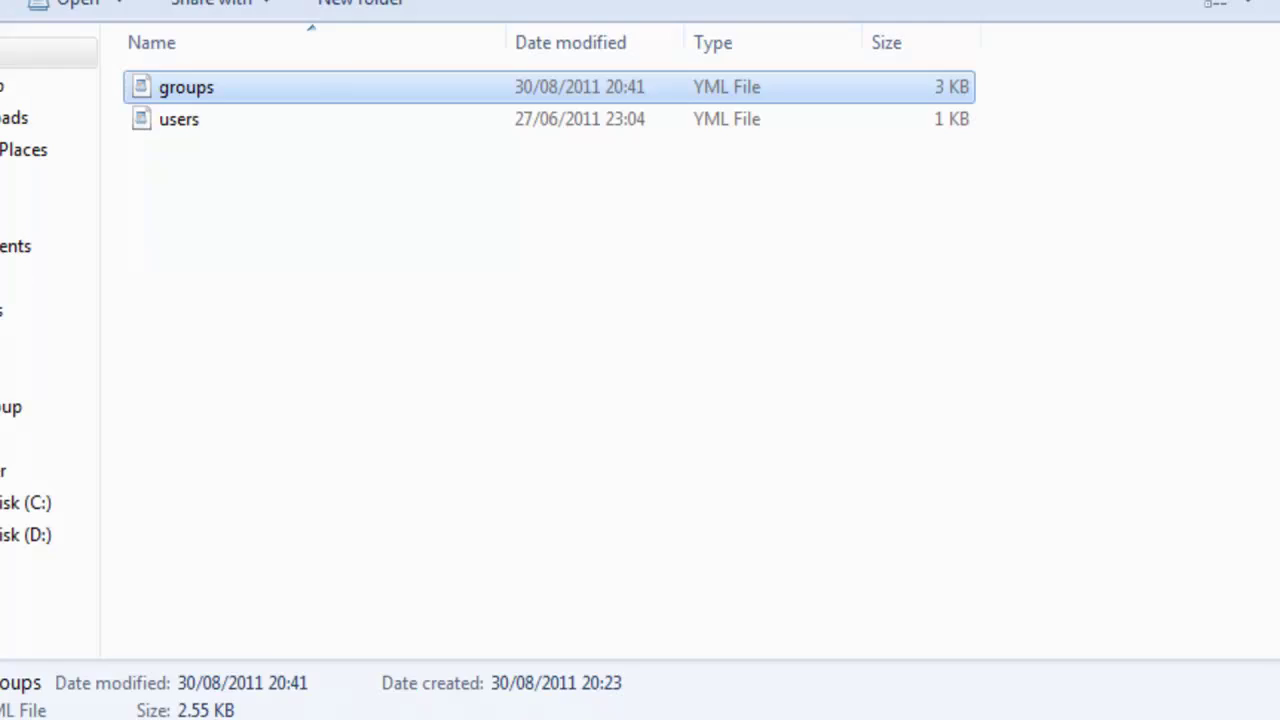
left_click(335, 329)
double_click(180, 121)
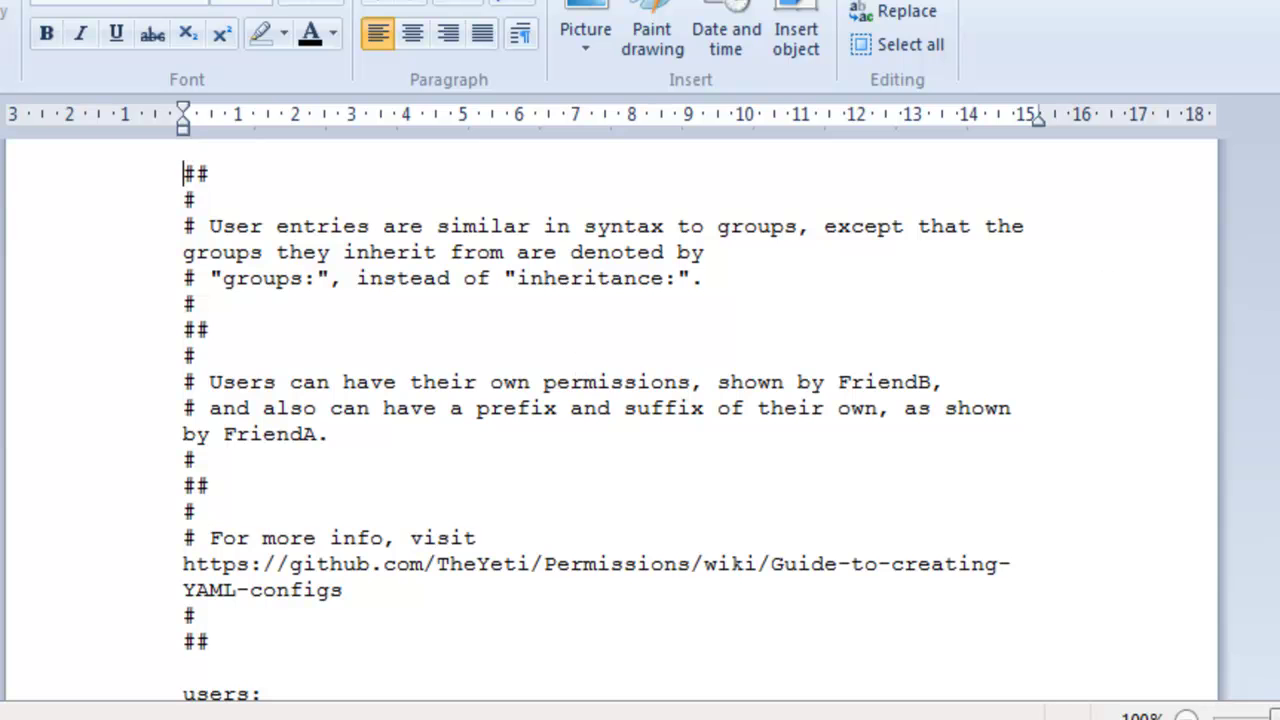
scroll(1108, 287, "down", 10)
scroll(612, 420, "up", 1)
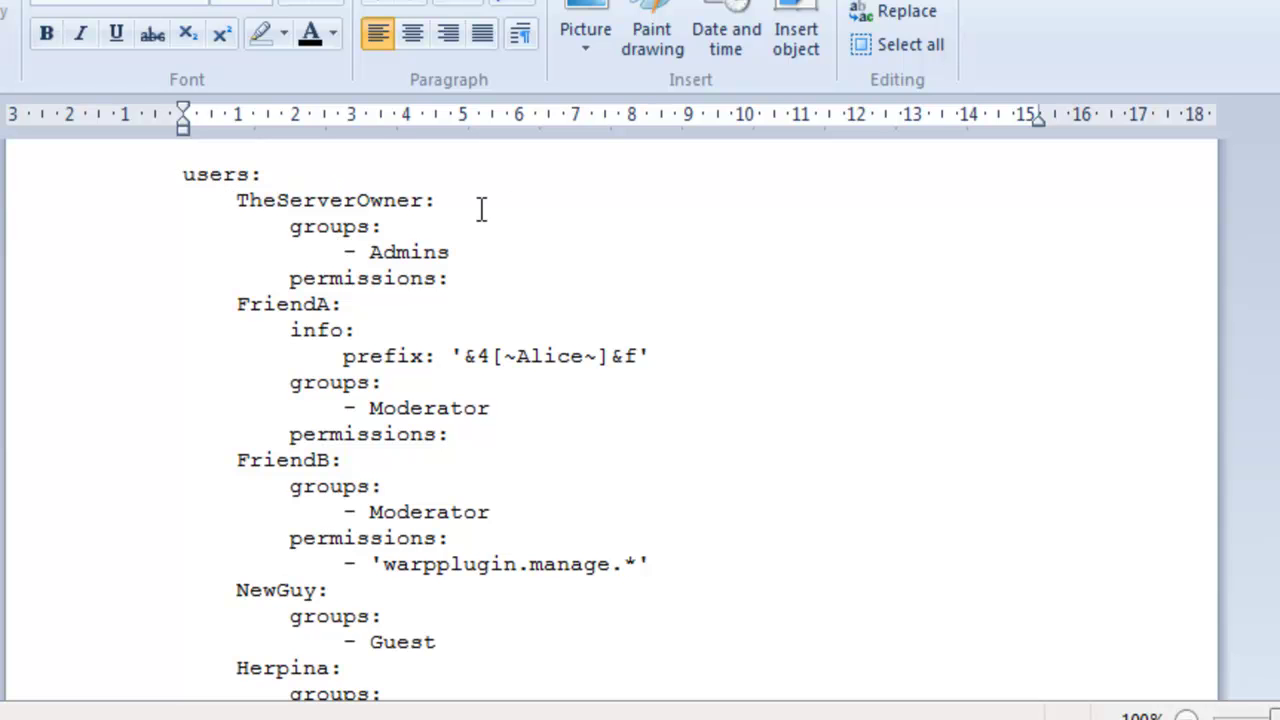
left_click_drag(289, 278, 450, 288)
left_click(449, 285)
scroll(590, 297, "down", 1)
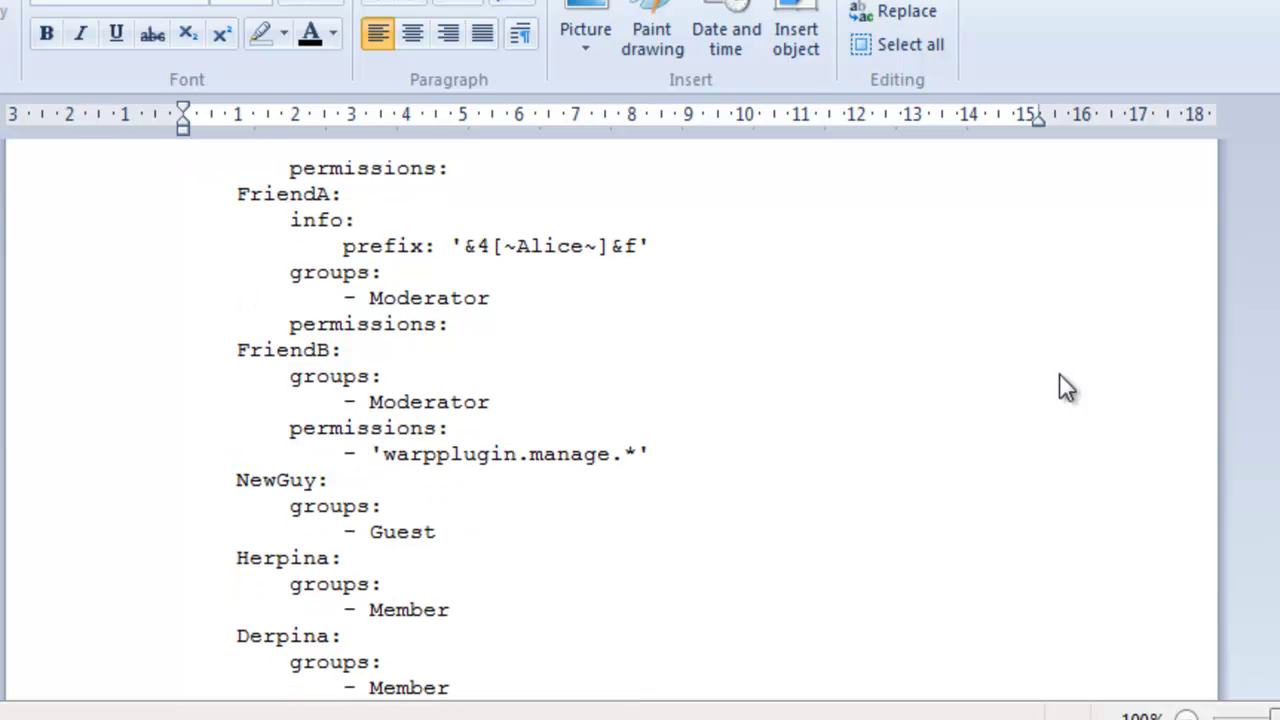
left_click_drag(345, 264, 568, 292)
left_click(568, 292)
scroll(640, 430, "up", 2)
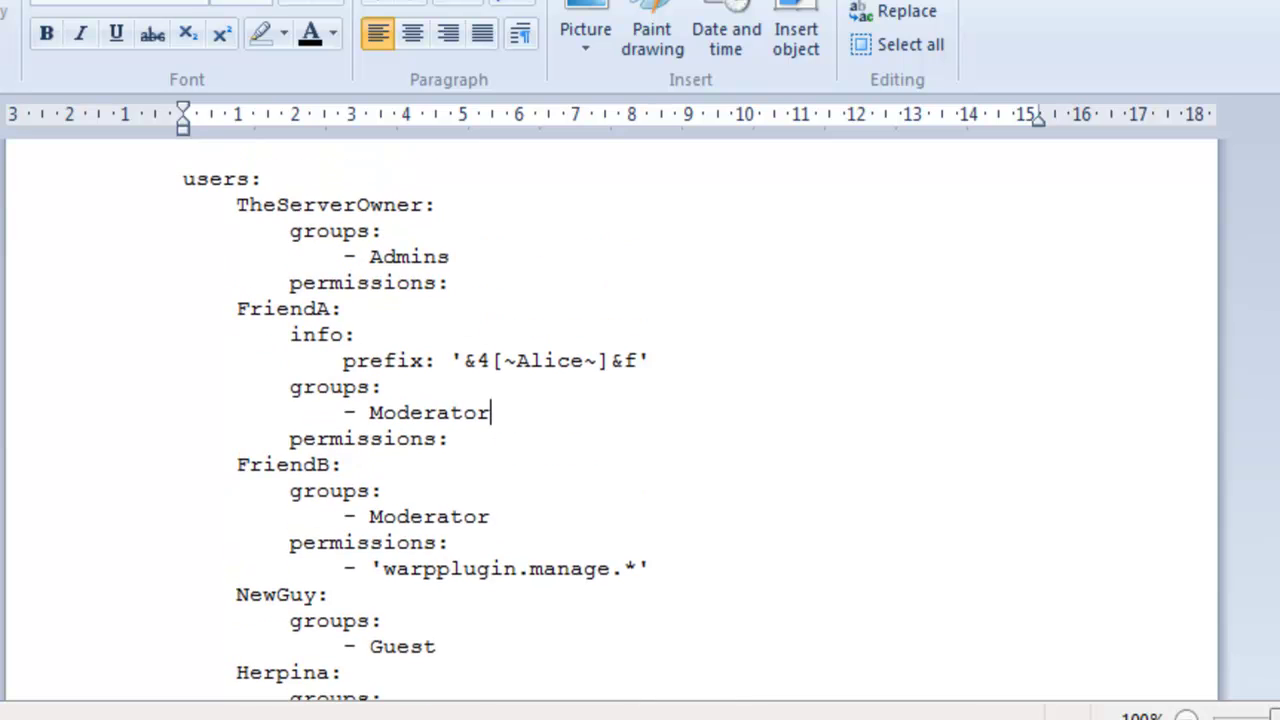
scroll(640, 430, "down", 2)
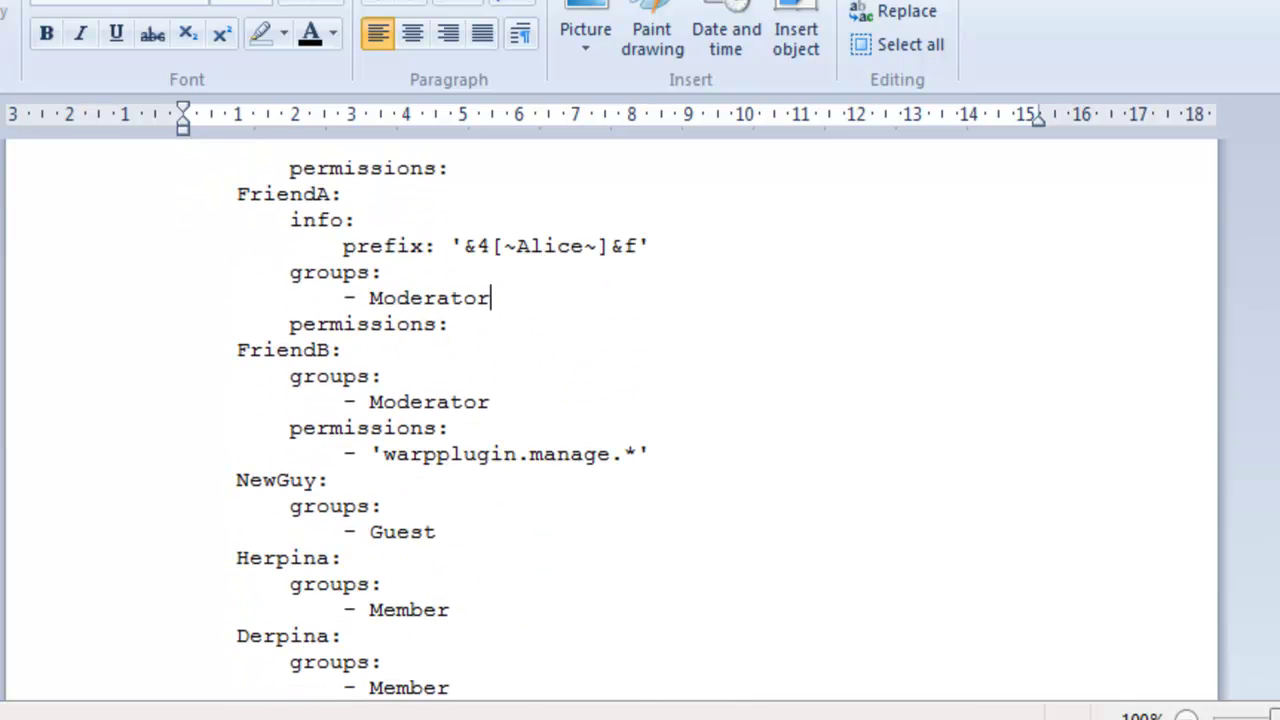
- Append a new user entry after the last user, with a 'groups:' line listing '- VIP'
left_click(469, 692)
key("Return")
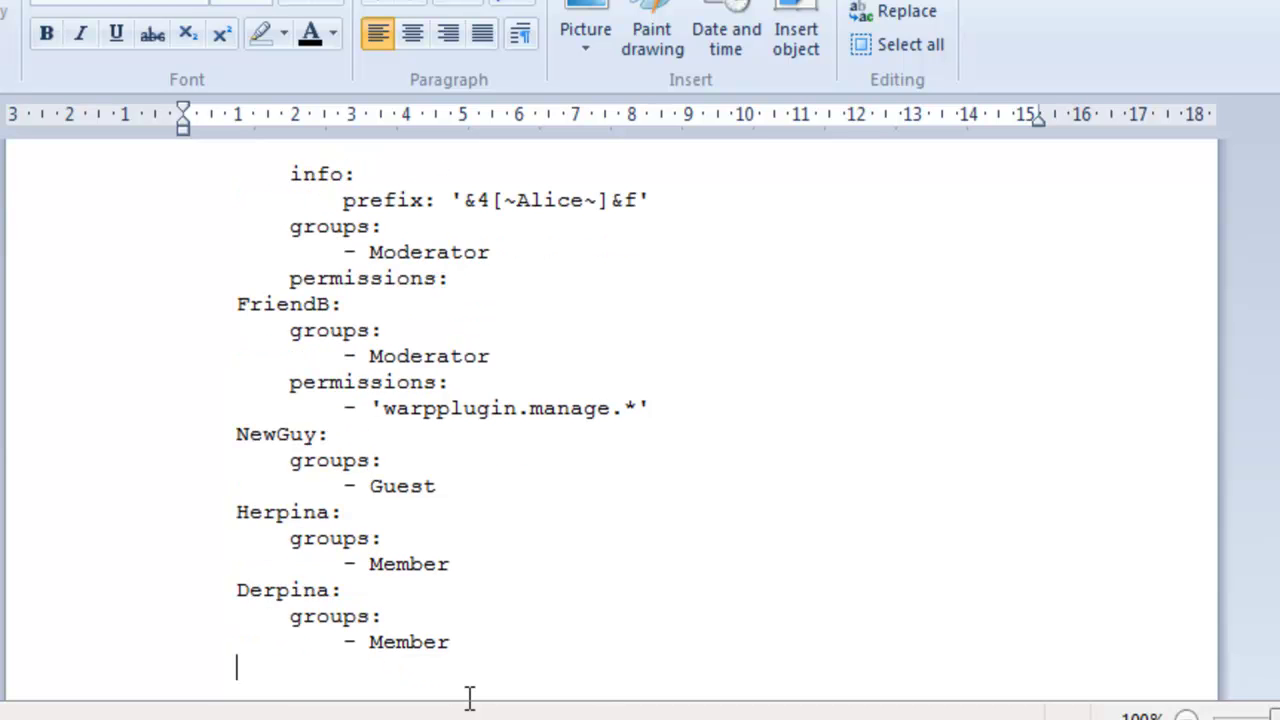
key("BackSpace")
type("xTorrent:")
key("Return")
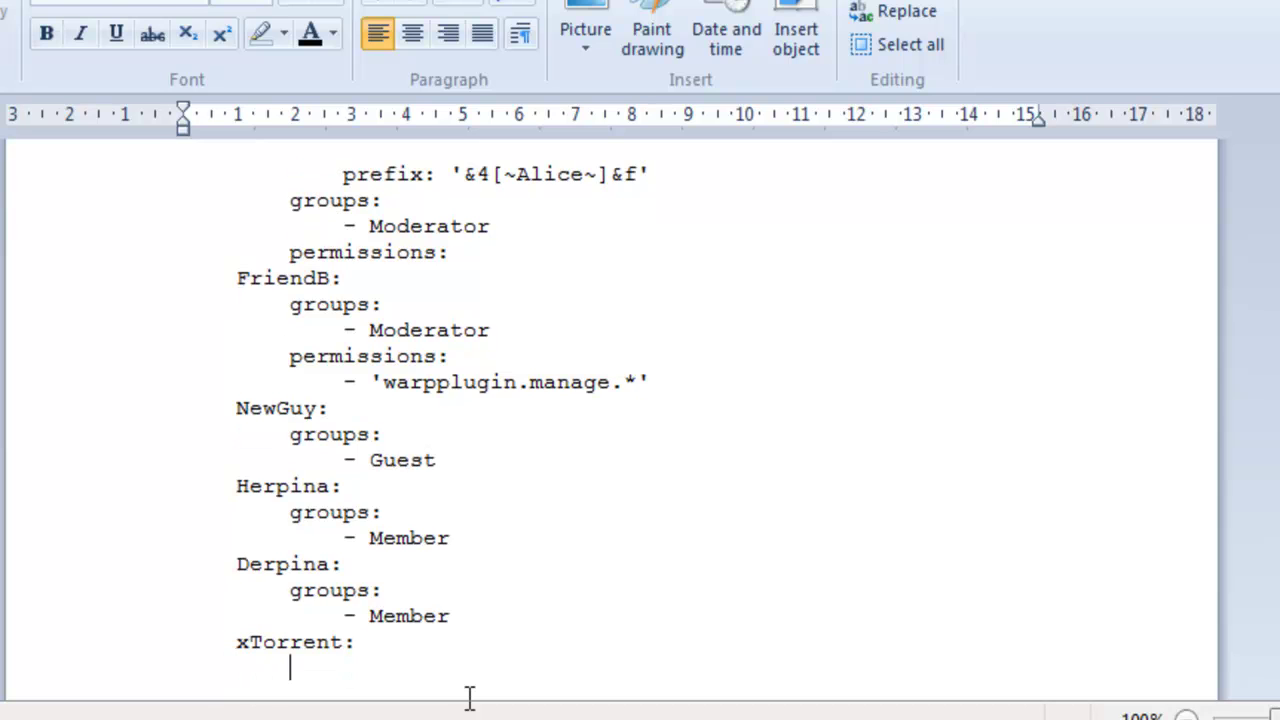
type("groups:")
key("Return")
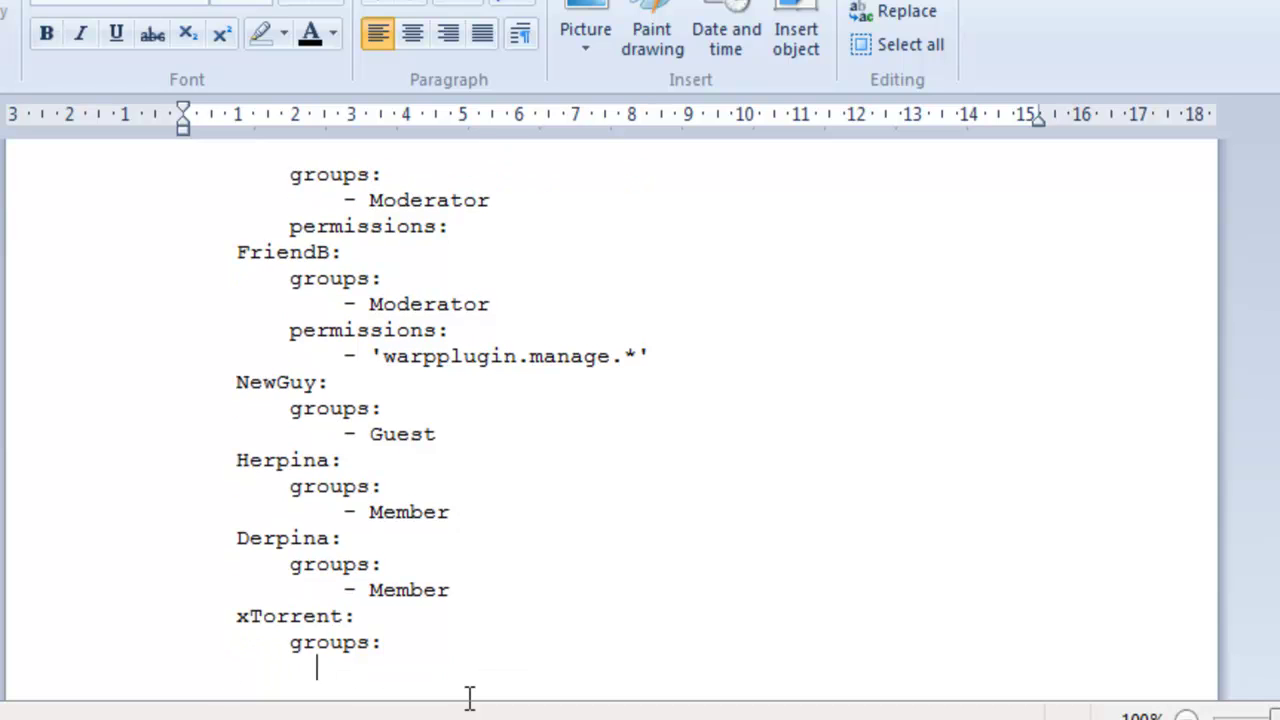
type("- VIP")
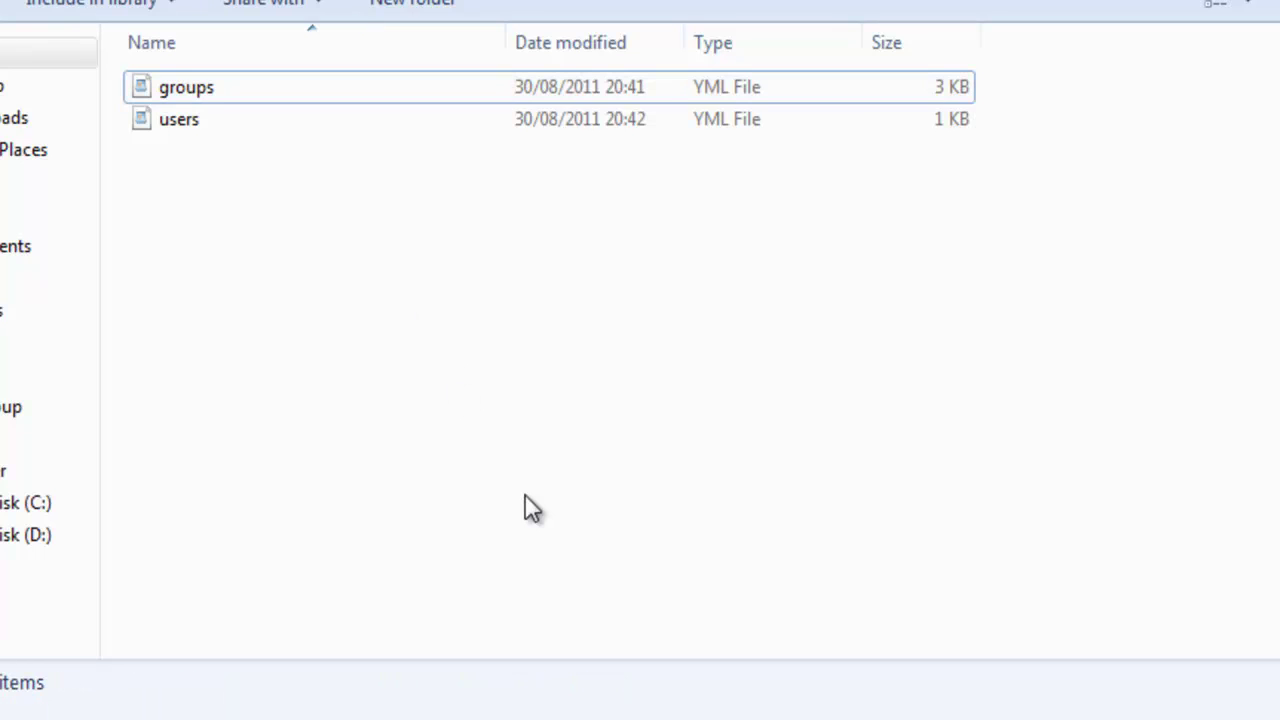
- Open groups.yml in WordPad and scroll to the VIP group with the &b[Donator] prefix inheriting Member
double_click(207, 85)
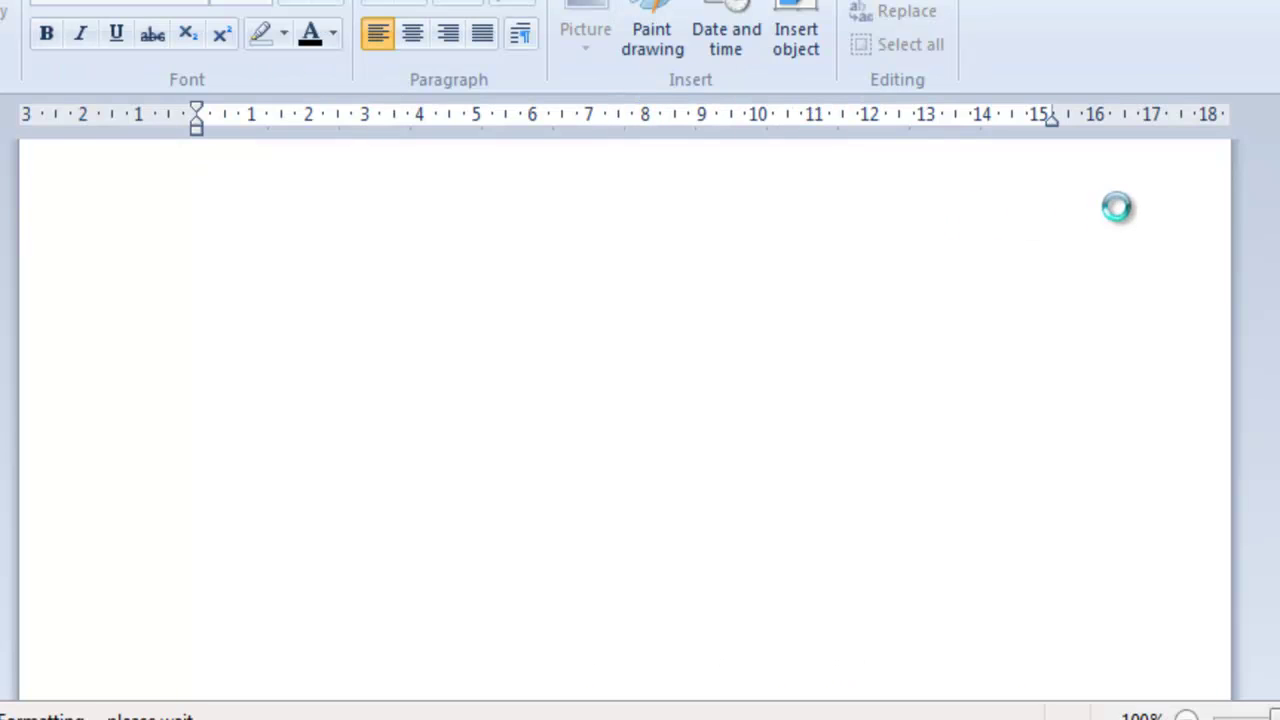
scroll(600, 420, "down", 20)
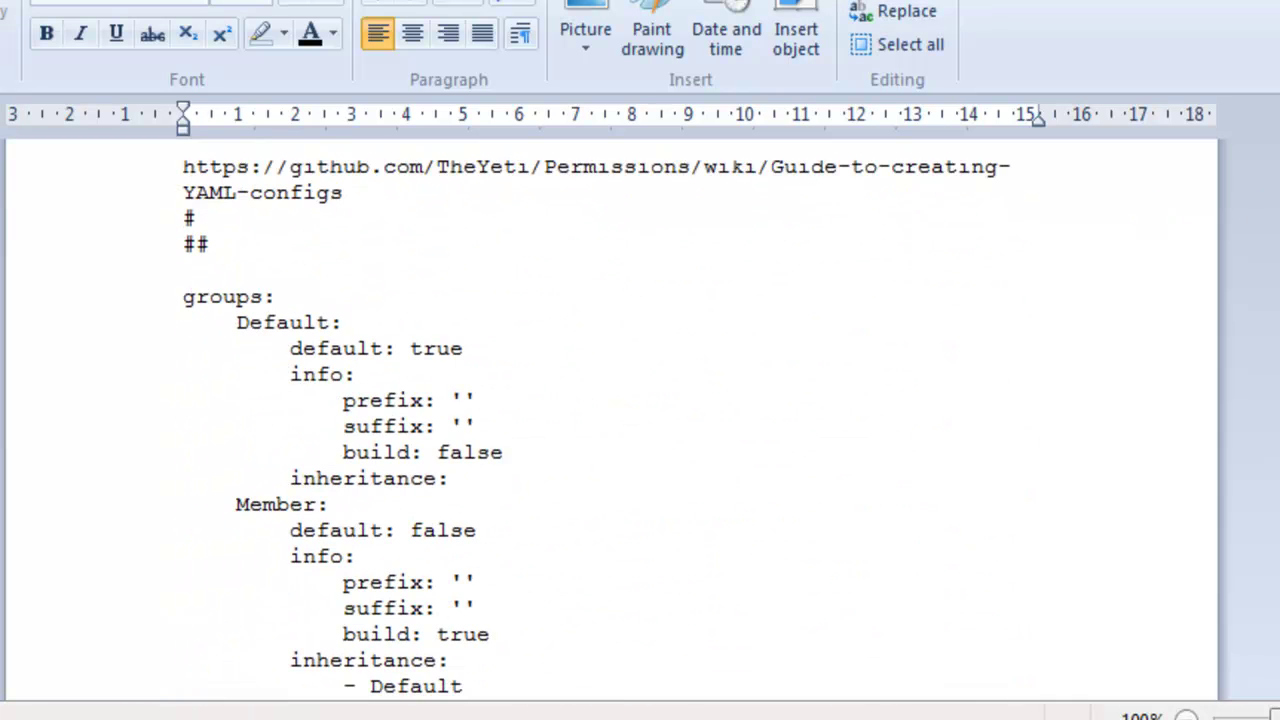
scroll(600, 420, "up", 2)
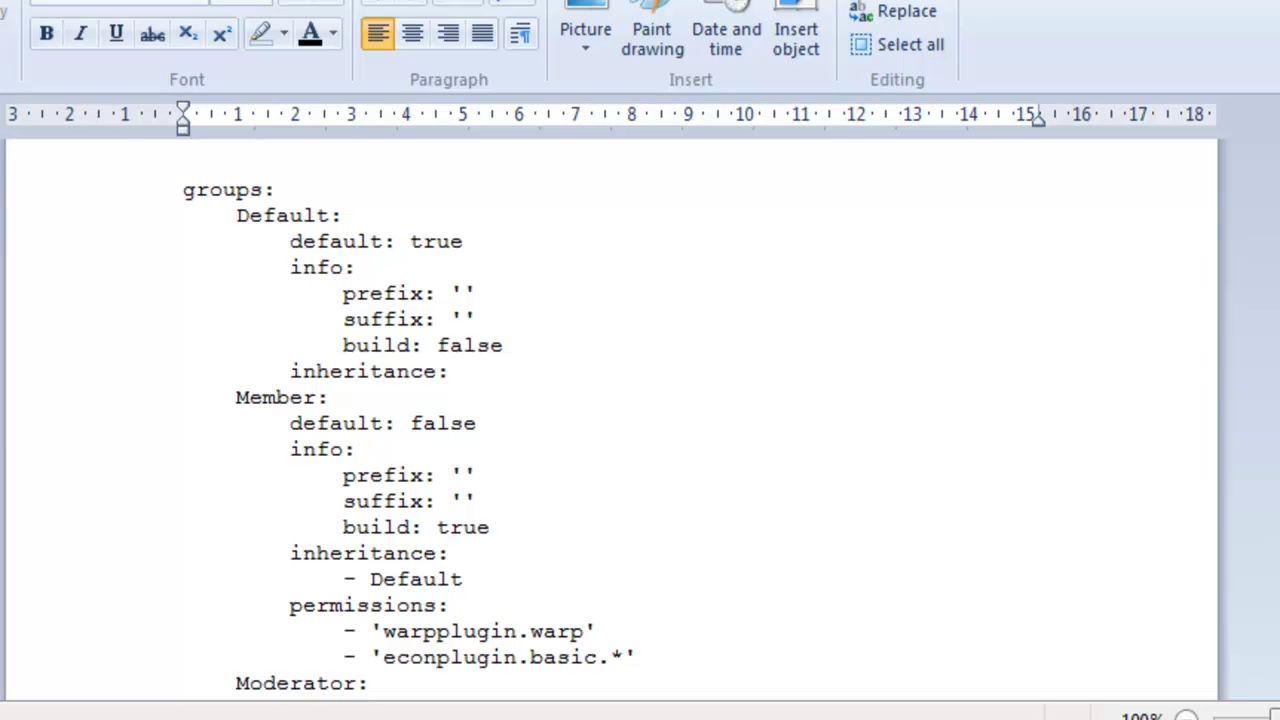
scroll(640, 430, "down", 10)
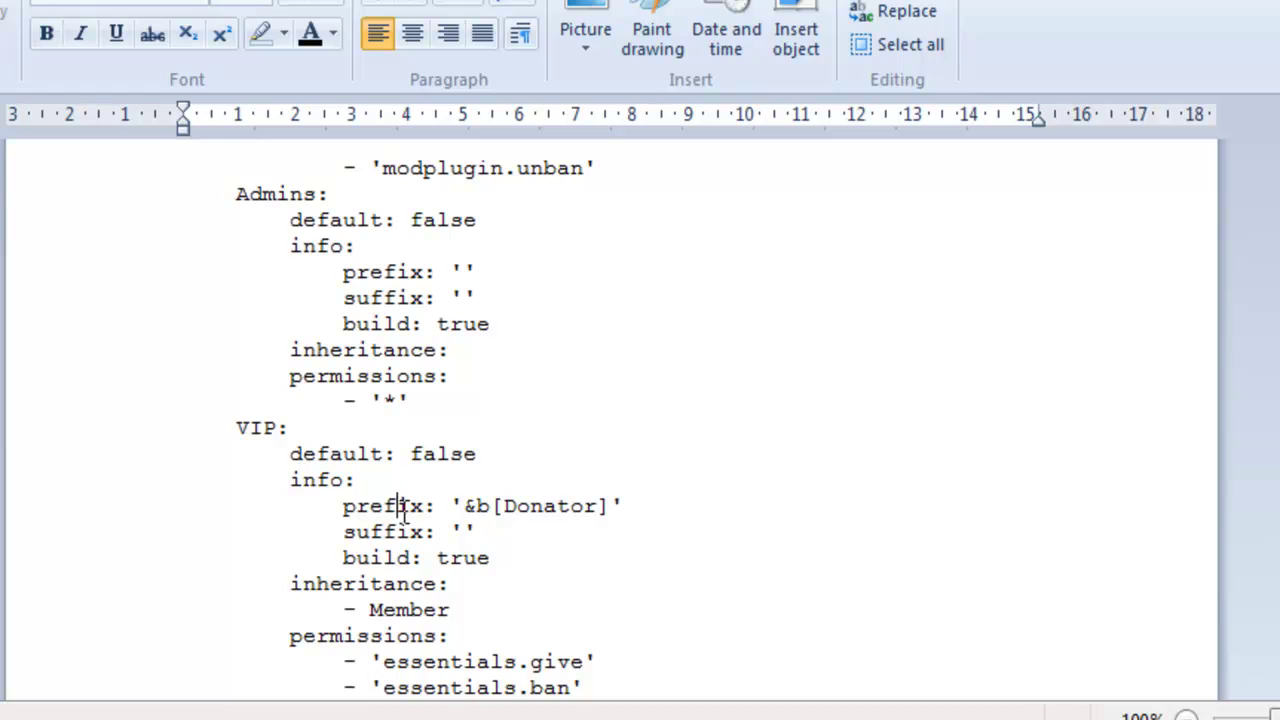
left_click(492, 506)
key("Right")
key("Right")
key("Right")
key("Right")
key("Right")
key("Right")
key("Left")
key("Left")
key("Left")
key("Left")
key("Left")
key("Left")
key("Down")
key("Down")
left_click(449, 583)
left_click(466, 634)
left_click(541, 698)
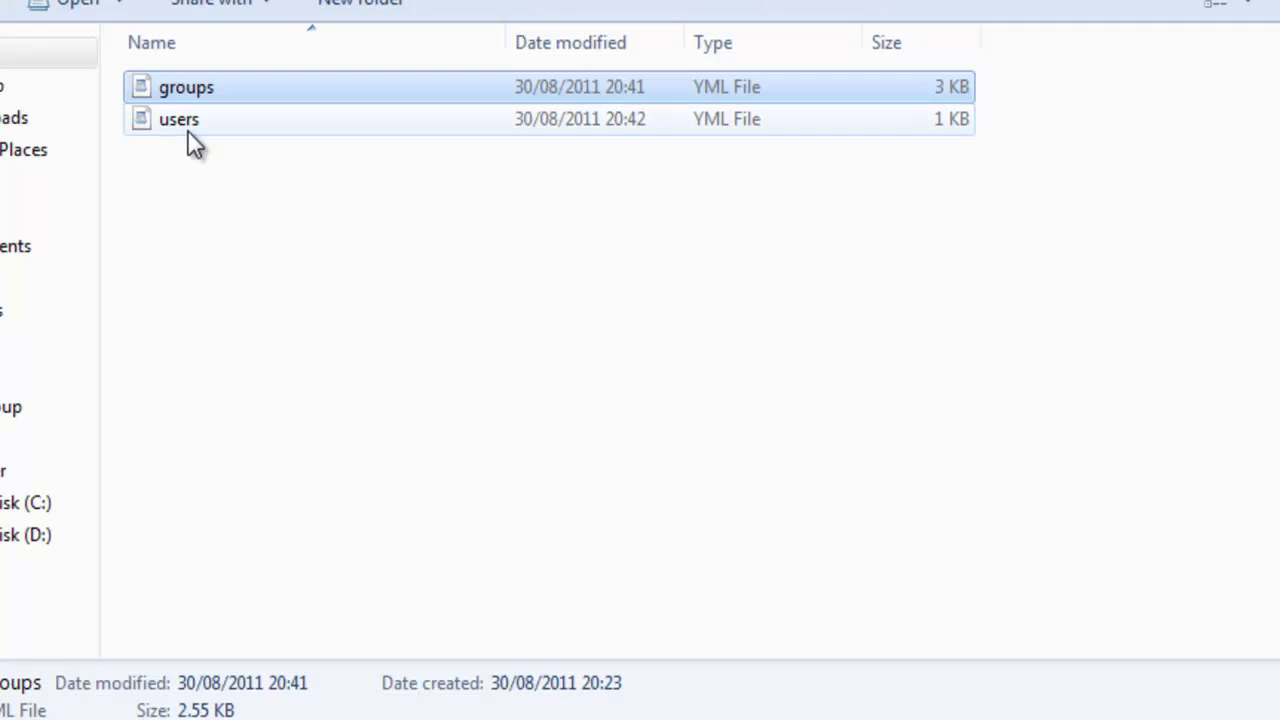
- Open users.yml in WordPad and scroll down to the xTorrent entry
double_click(188, 125)
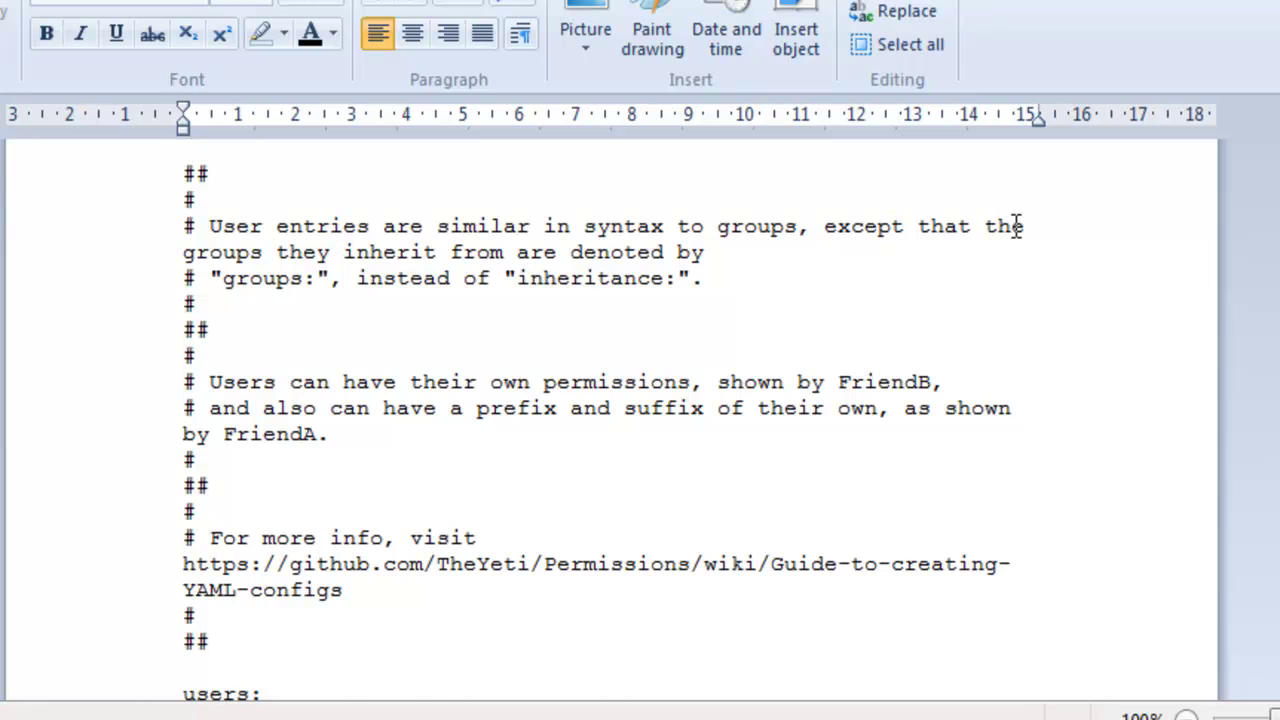
scroll(1086, 226, "down", 2)
scroll(935, 582, "down", 7)
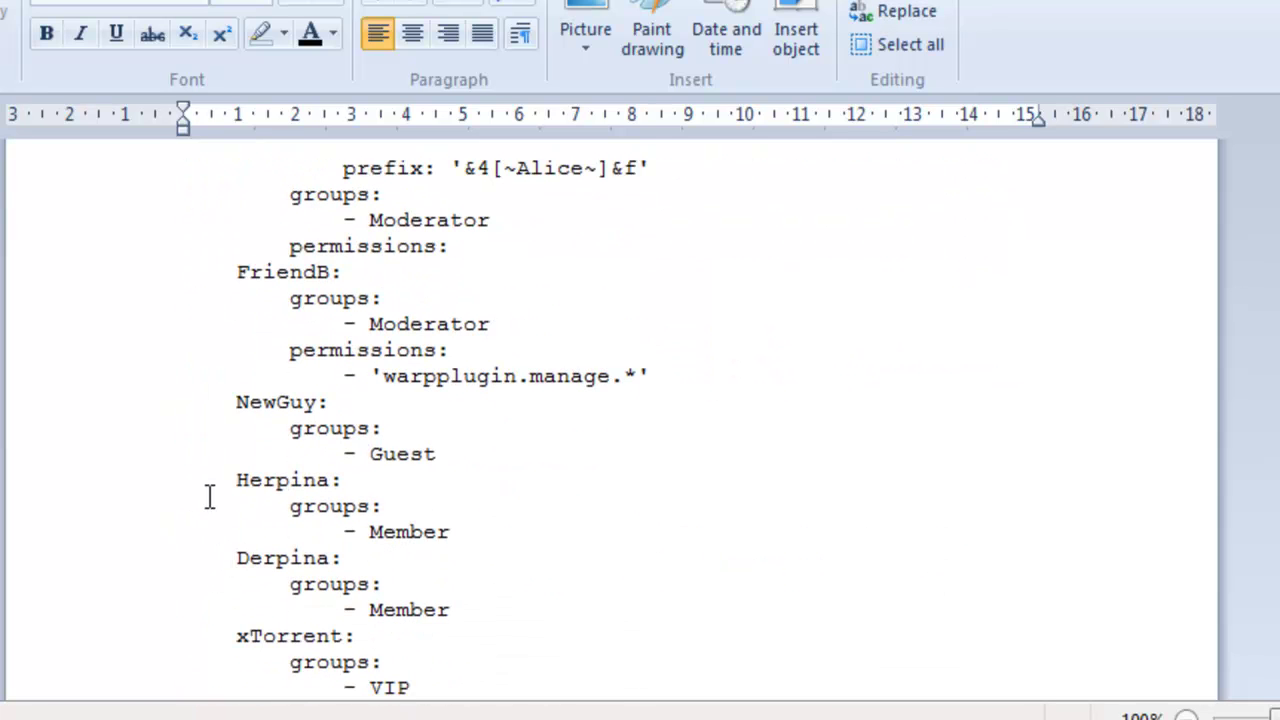
left_click_drag(451, 605, 415, 712)
left_click(417, 684)
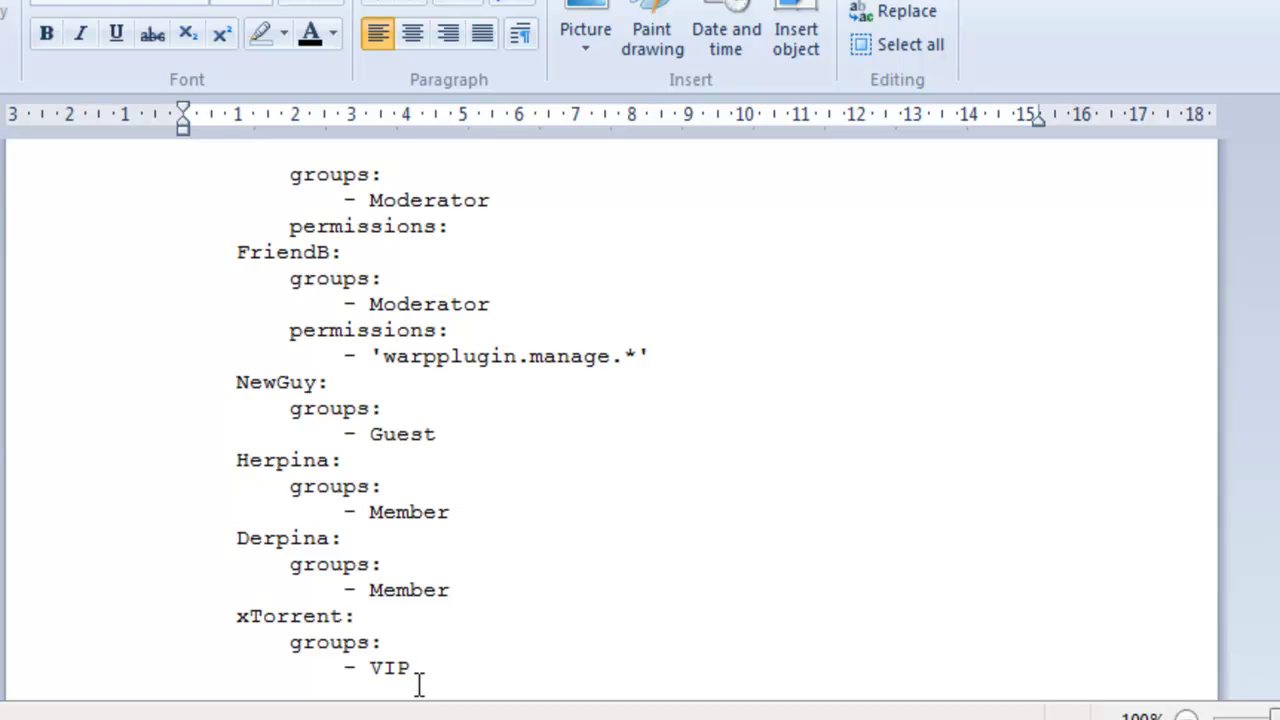
- Duplicate the three-line xTorrent entry directly below the original
left_click_drag(236, 616, 410, 688)
key("ctrl+c")
left_click(410, 688)
key("Return")
key("ctrl+v")
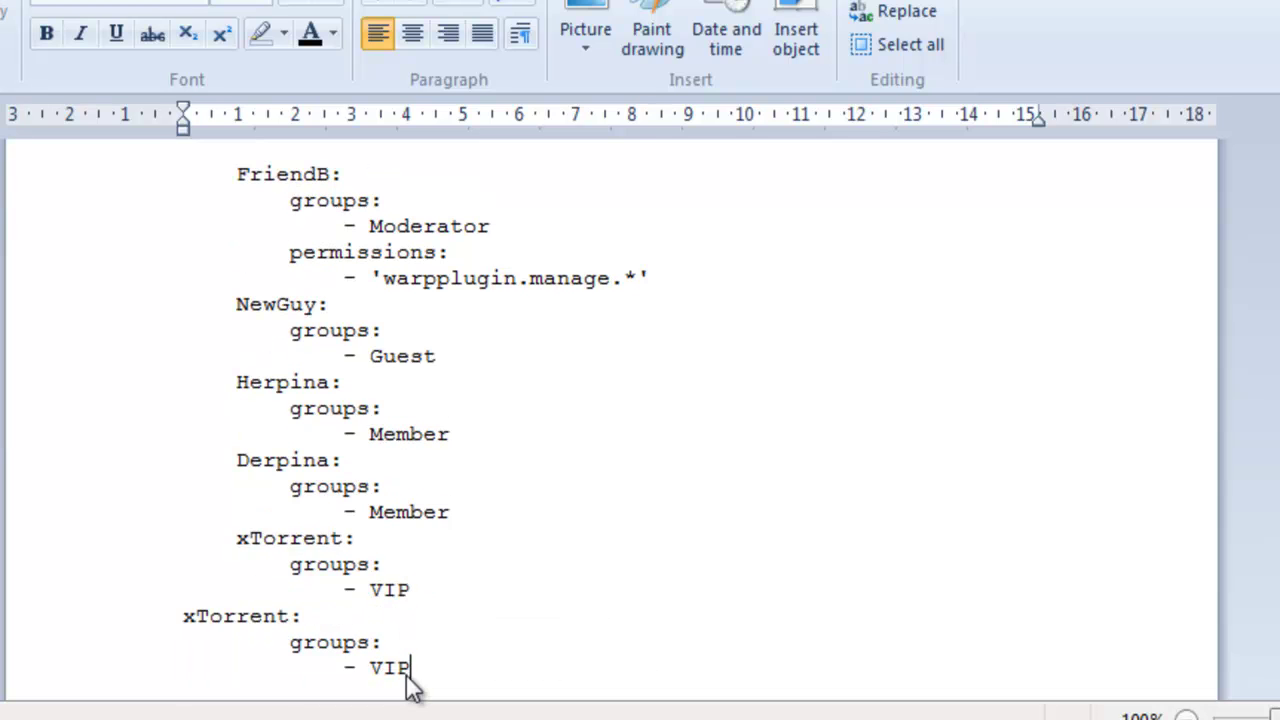
- Rename the duplicate user to Samkio and change its group from VIP to Default
left_click(184, 616)
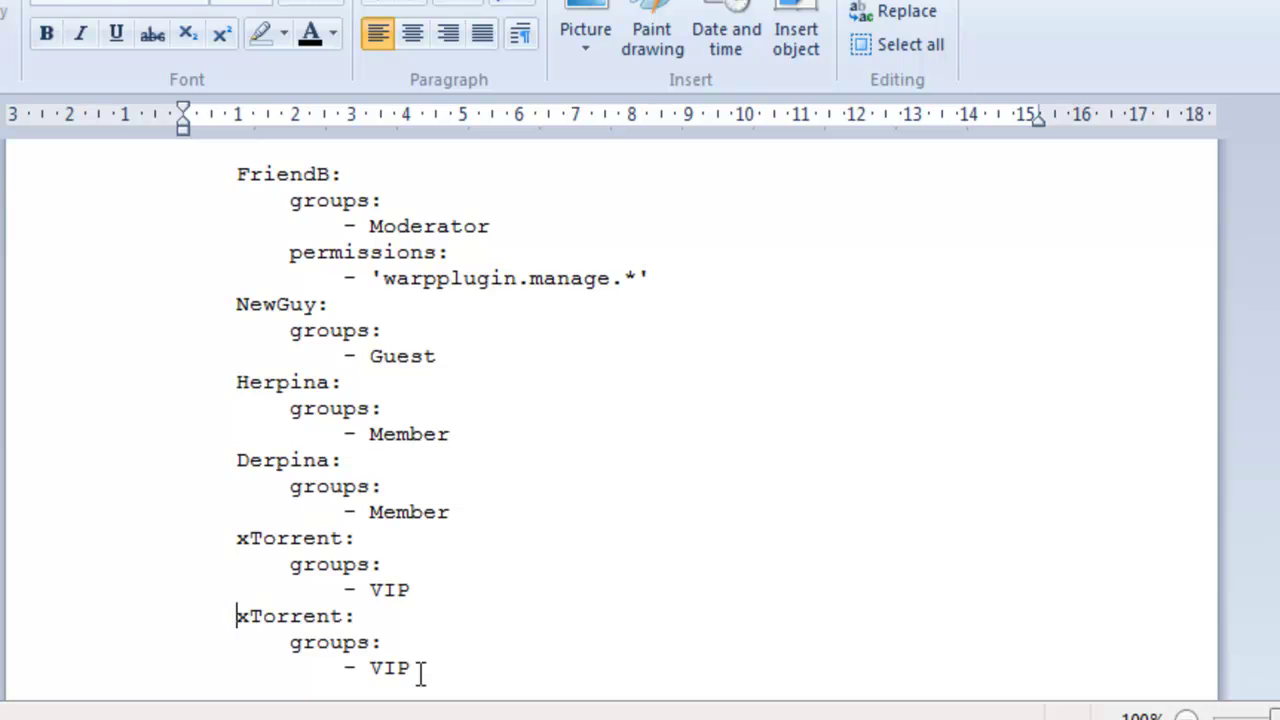
left_click_drag(237, 616, 352, 616)
type("Samkio:")
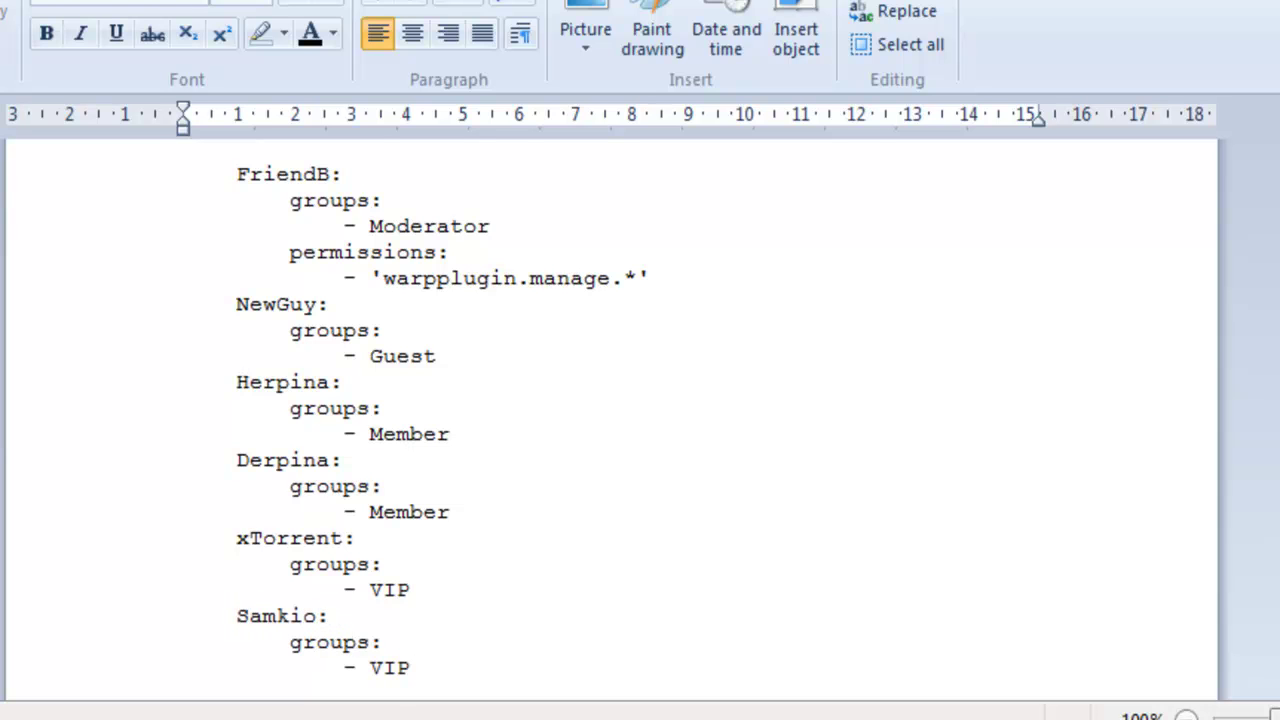
left_click(418, 667)
key("BackSpace")
key("BackSpace")
key("BackSpace")
type("Default")
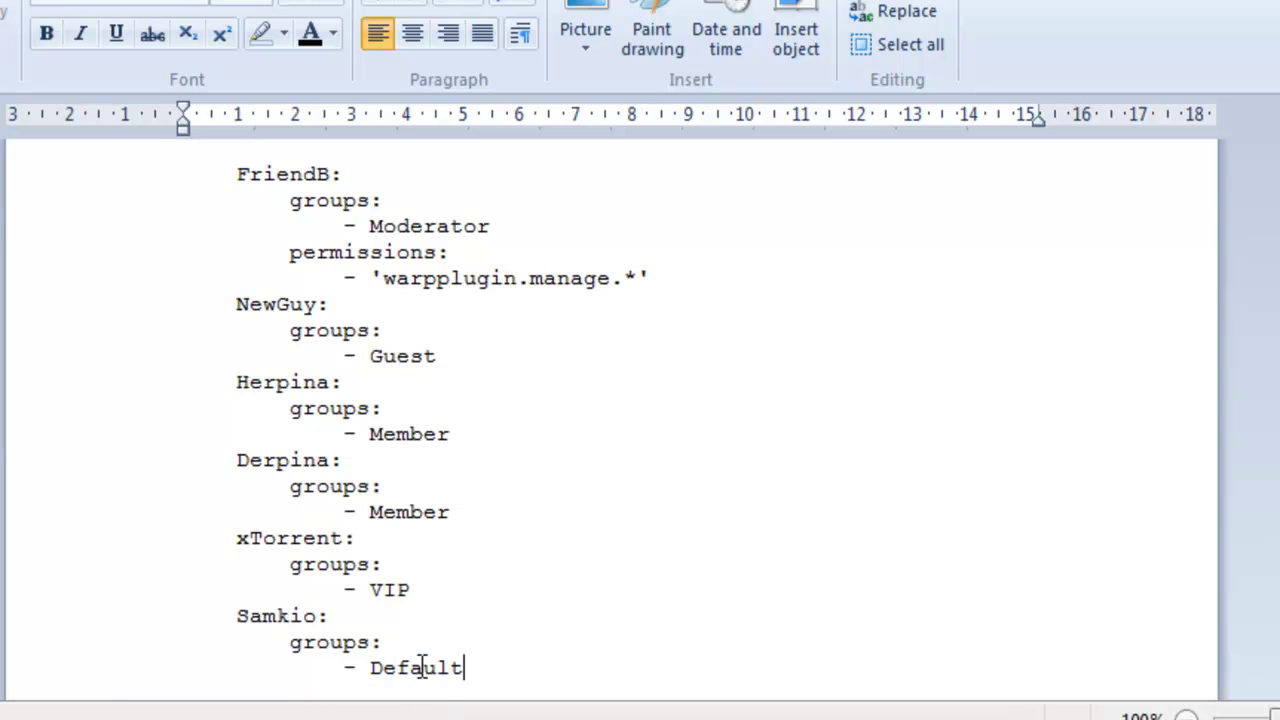
- Close WordPad, saving users.yml as plain text
key("alt+F4")
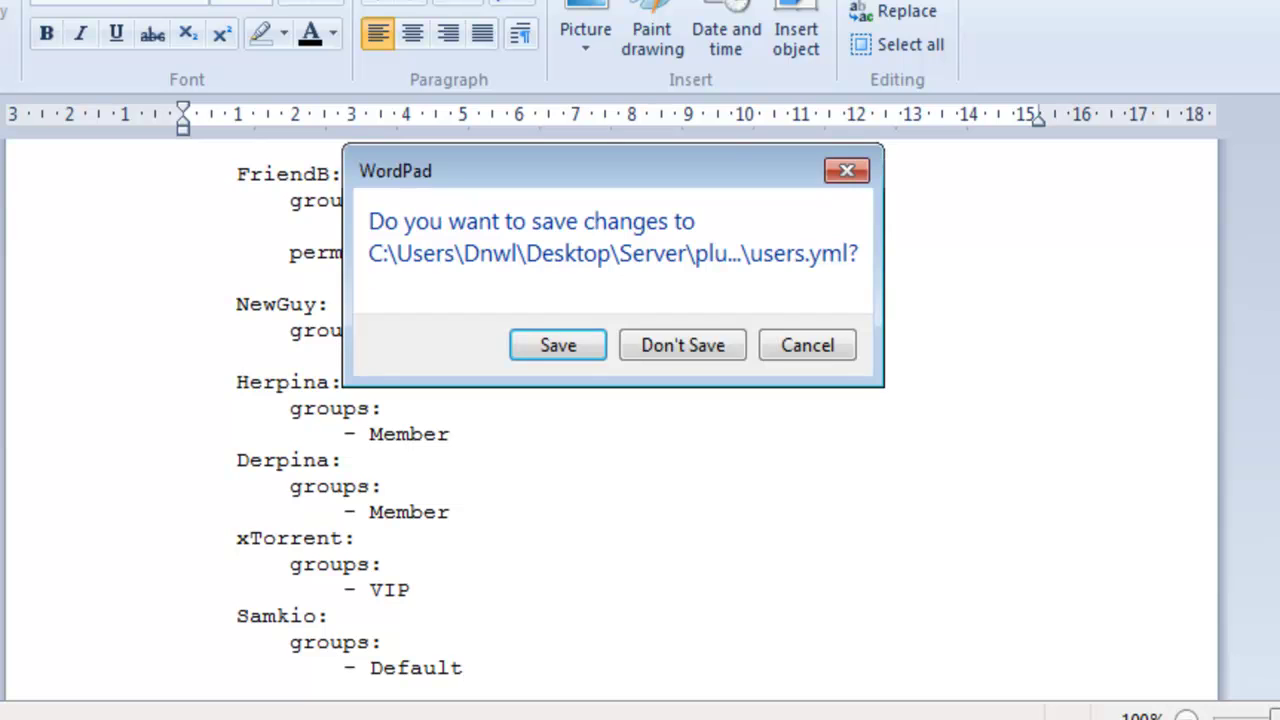
left_click(563, 343)
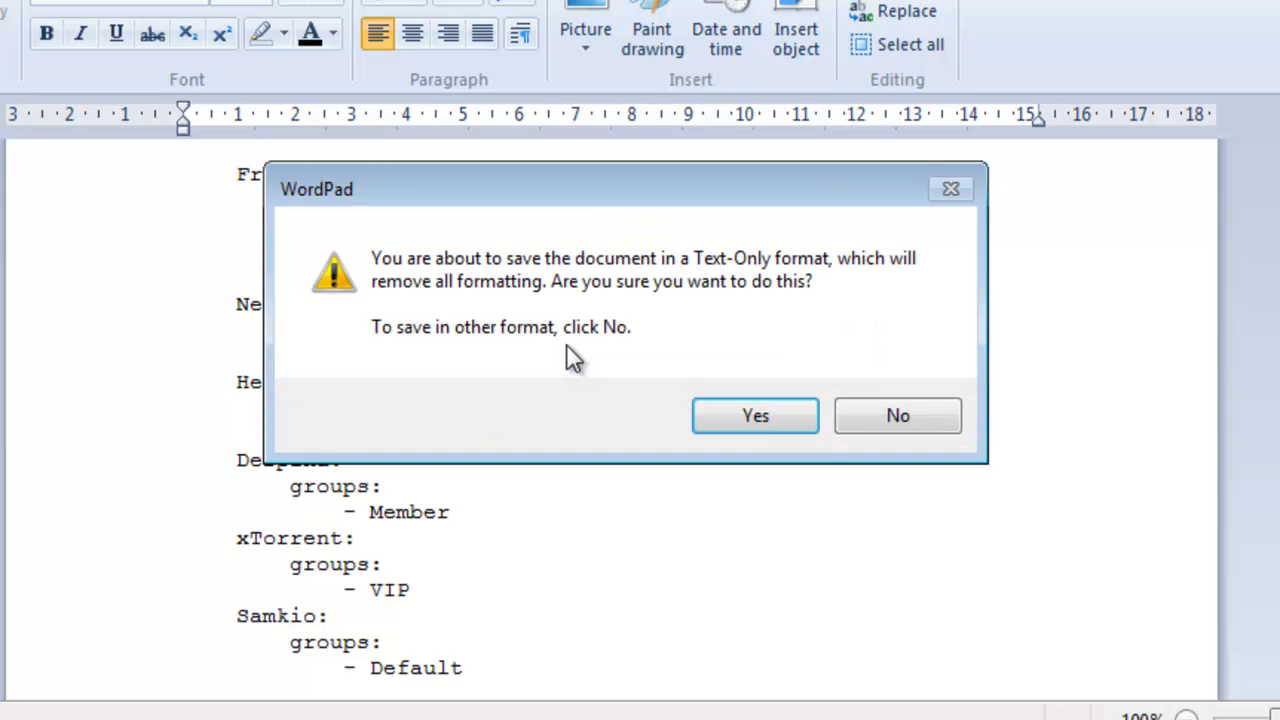
left_click(758, 428)
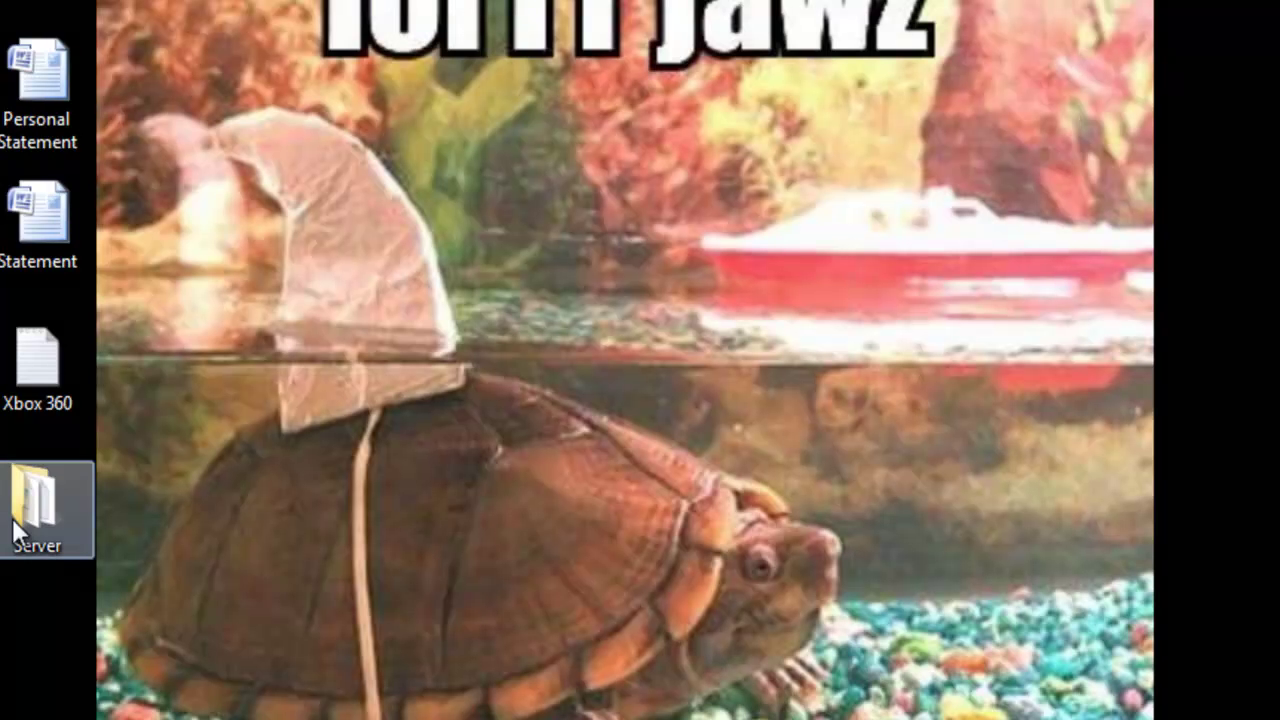
- Launch server.bat from the Server folder and enlarge the console to watch Permissions 3.1.6 load
left_click(66, 524)
double_click(66, 524)
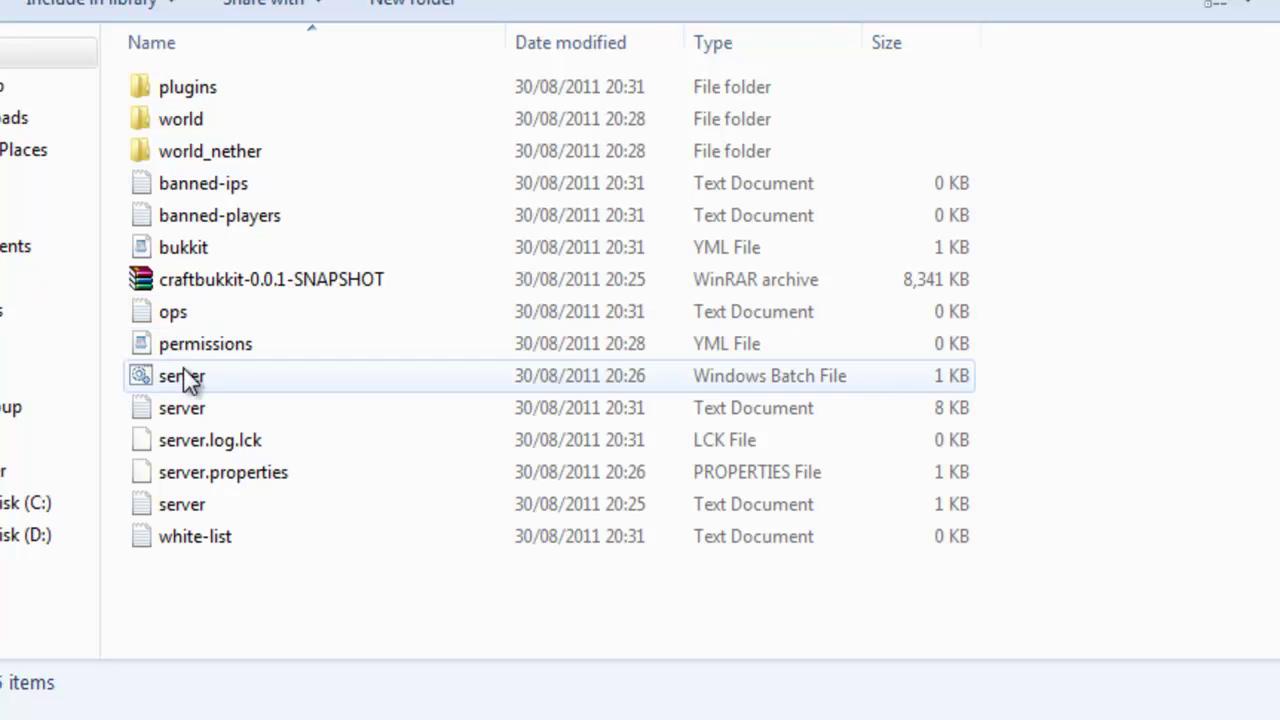
double_click(185, 372)
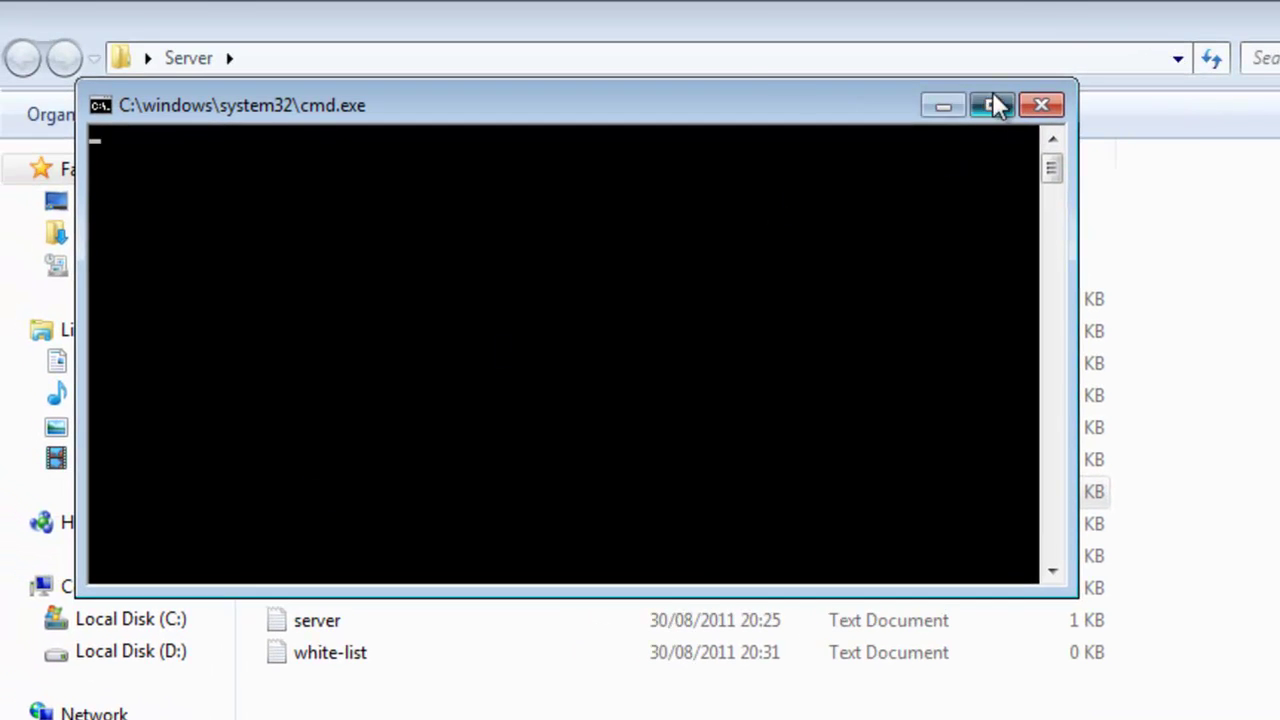
left_click(949, 67)
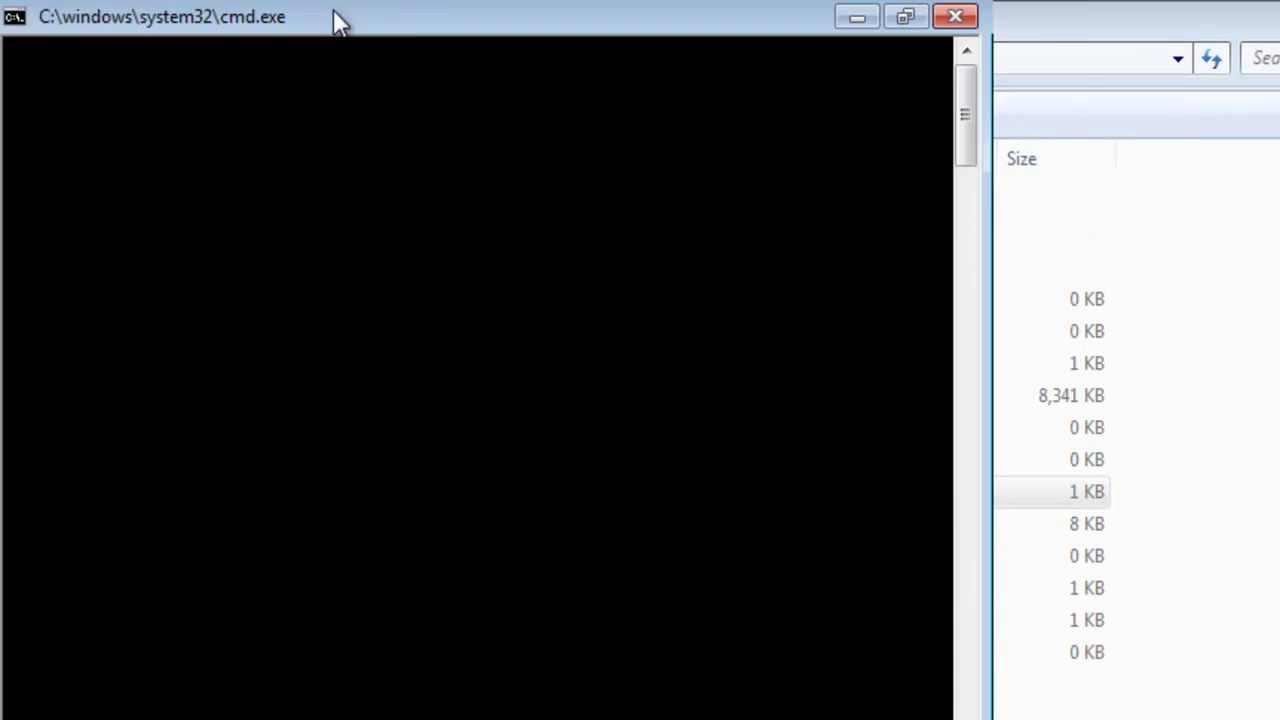
left_click_drag(334, 17, 651, 14)
double_click(651, 12)
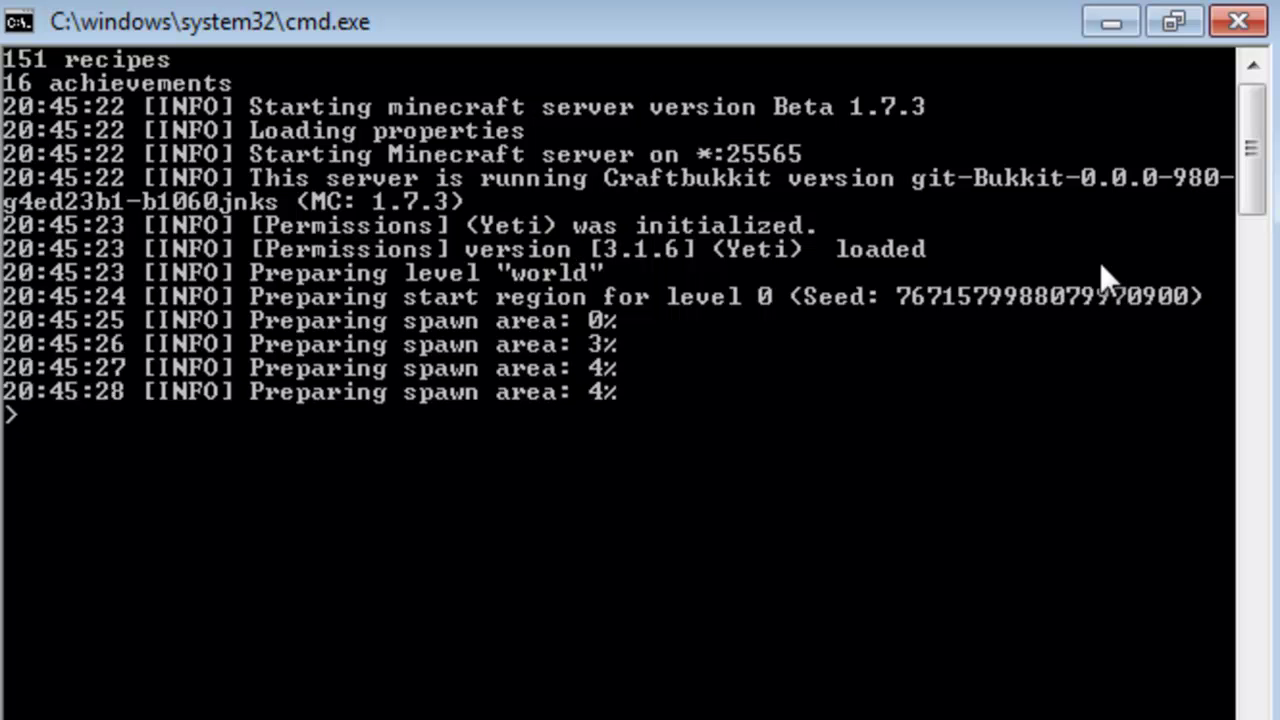
left_click(1238, 22)
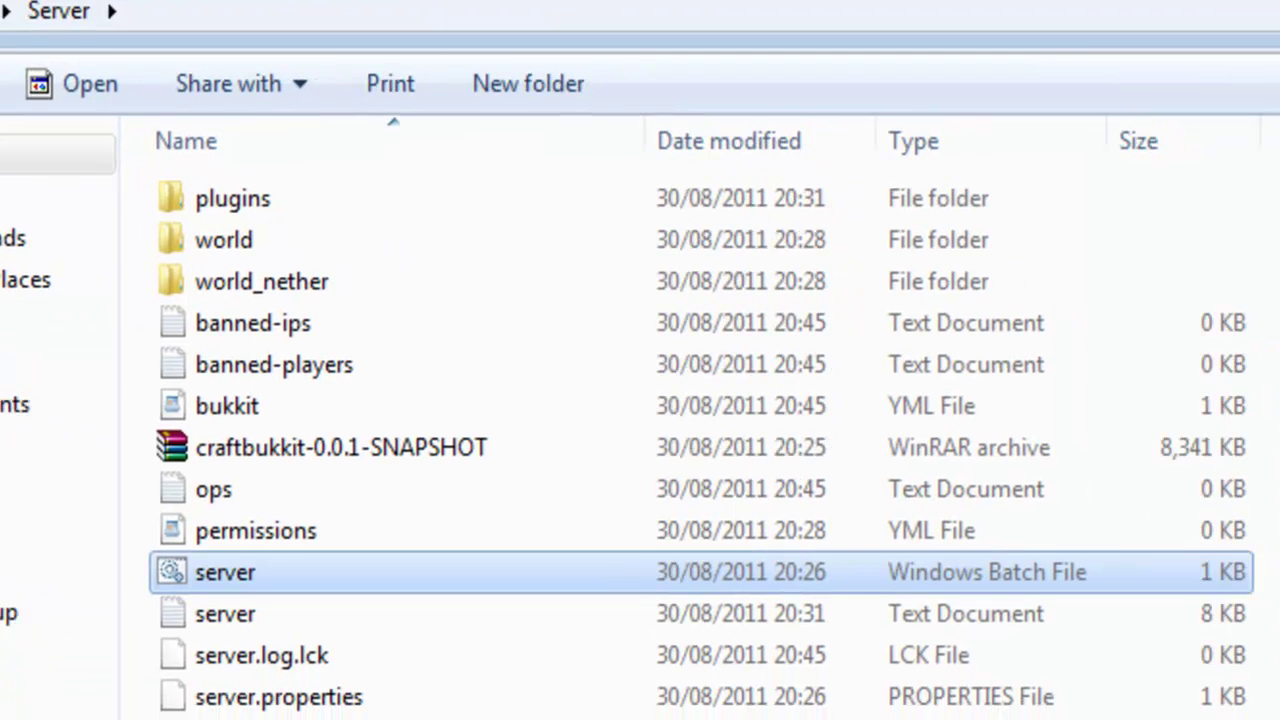